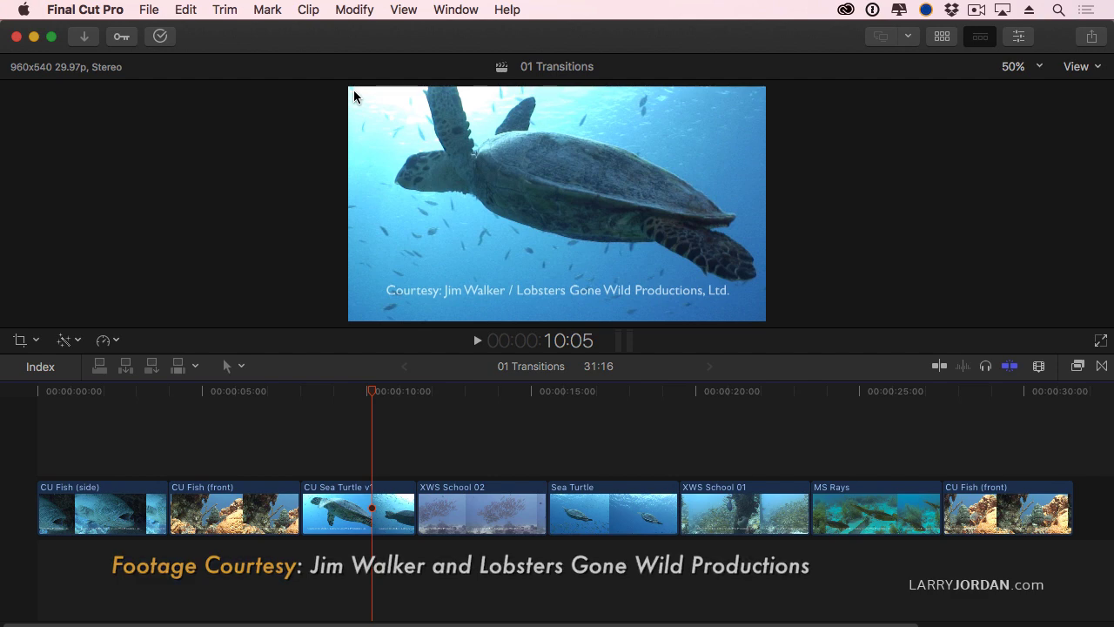
# Add a default cross dissolve at the cut between CU Fish (front) and CU Sea Turtle v1
pyautogui.click(298, 391)
pyautogui.press('Right')
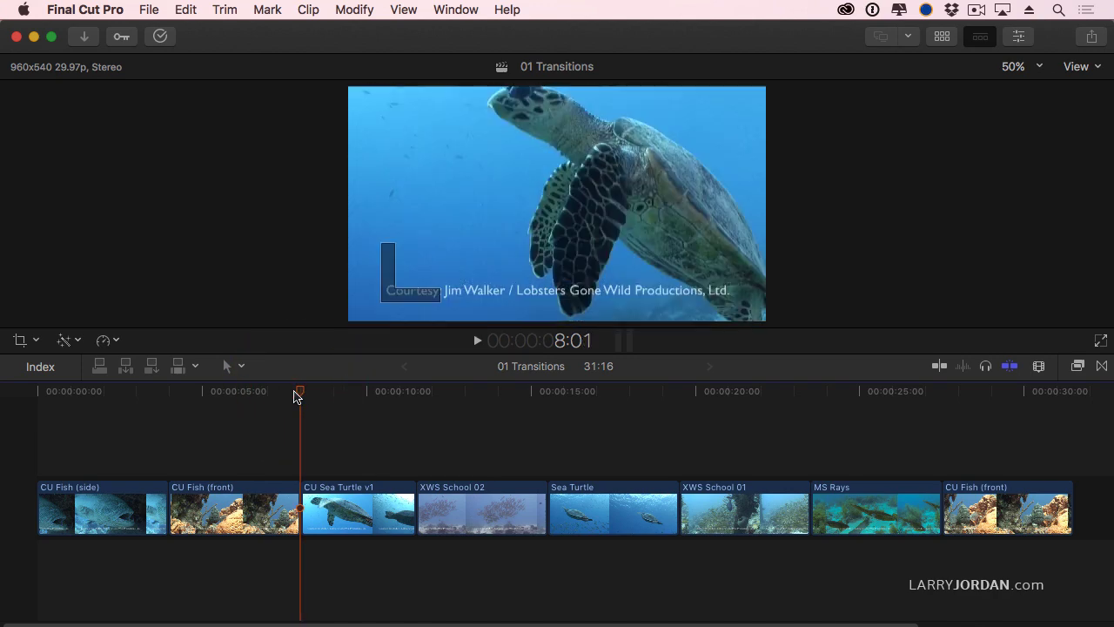
pyautogui.press('Left')
pyautogui.press('Right')
pyautogui.click(303, 523)
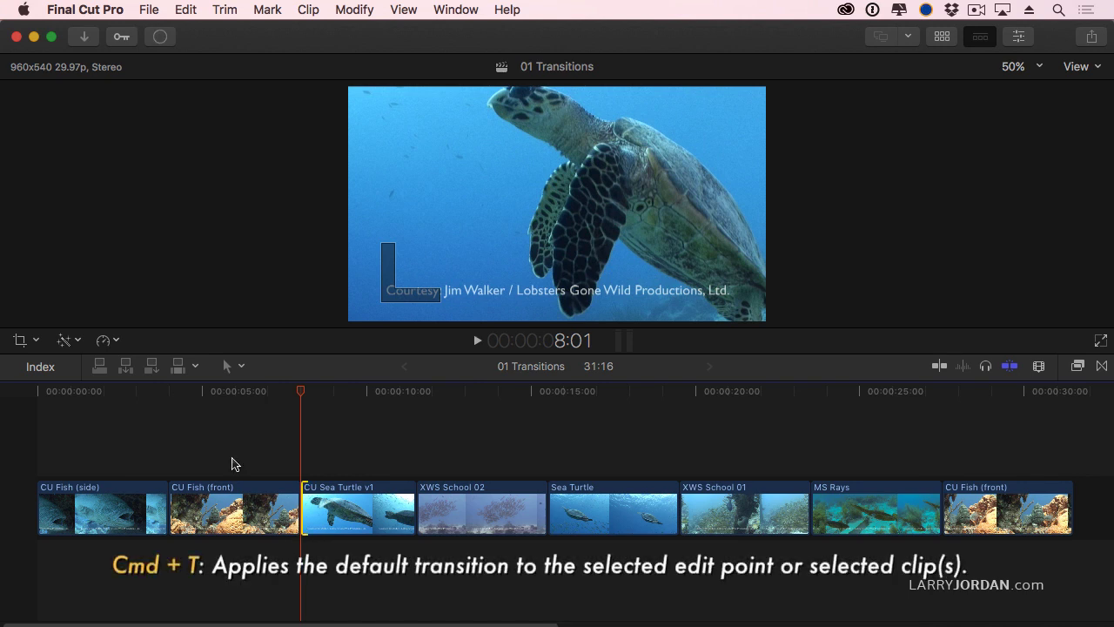
pyautogui.press('super+t')
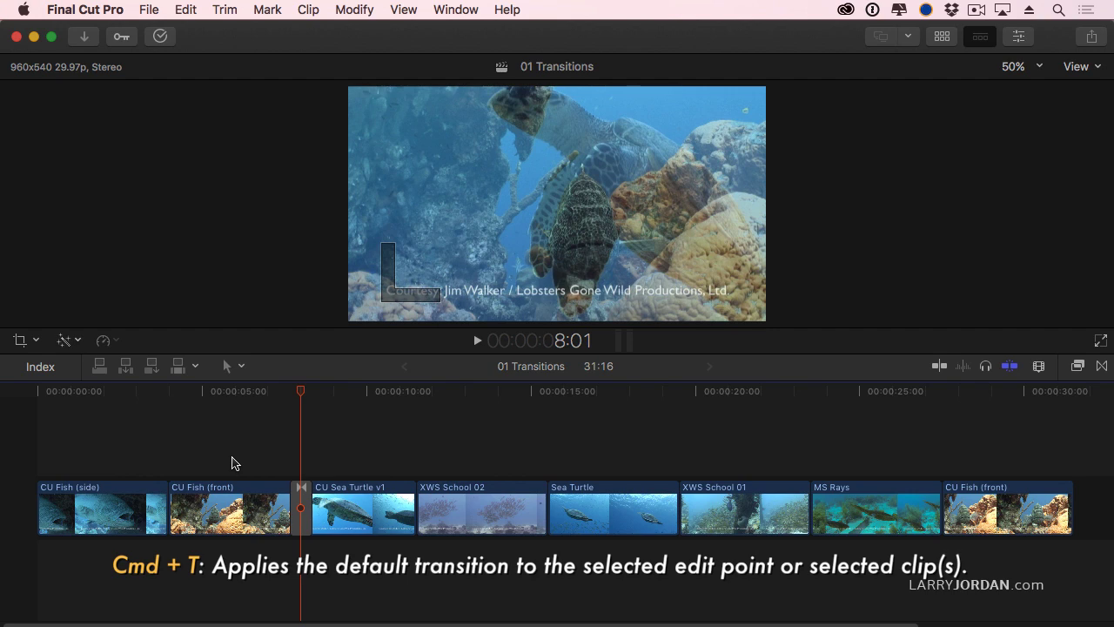
# Play the new dissolve back twice from about 7:01
pyautogui.click(269, 394)
pyautogui.press('space')
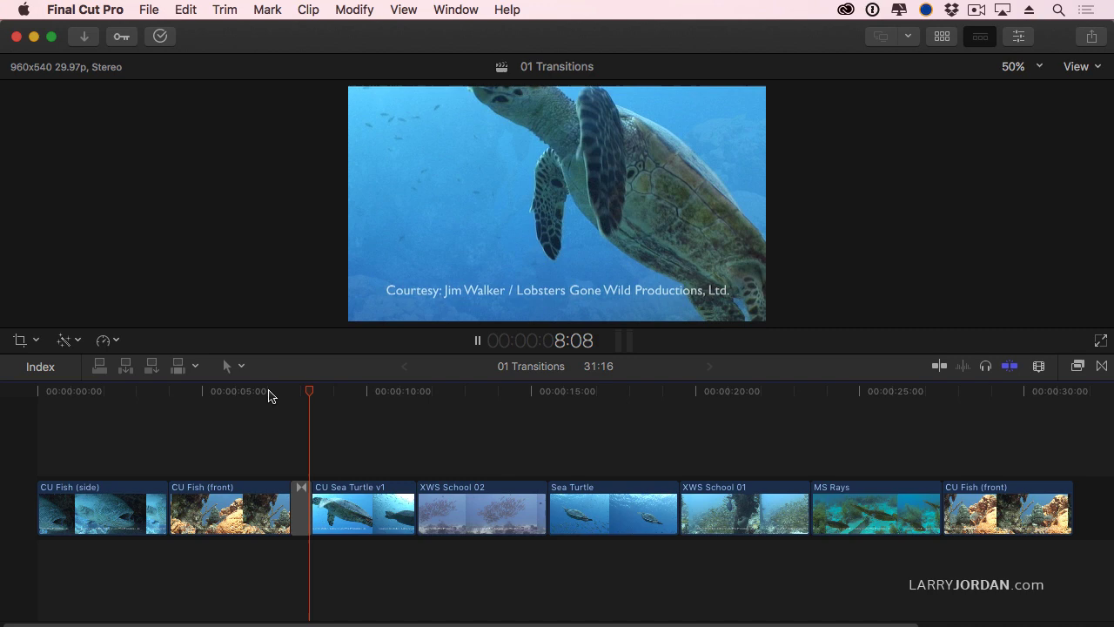
pyautogui.press('space')
pyautogui.click(269, 394)
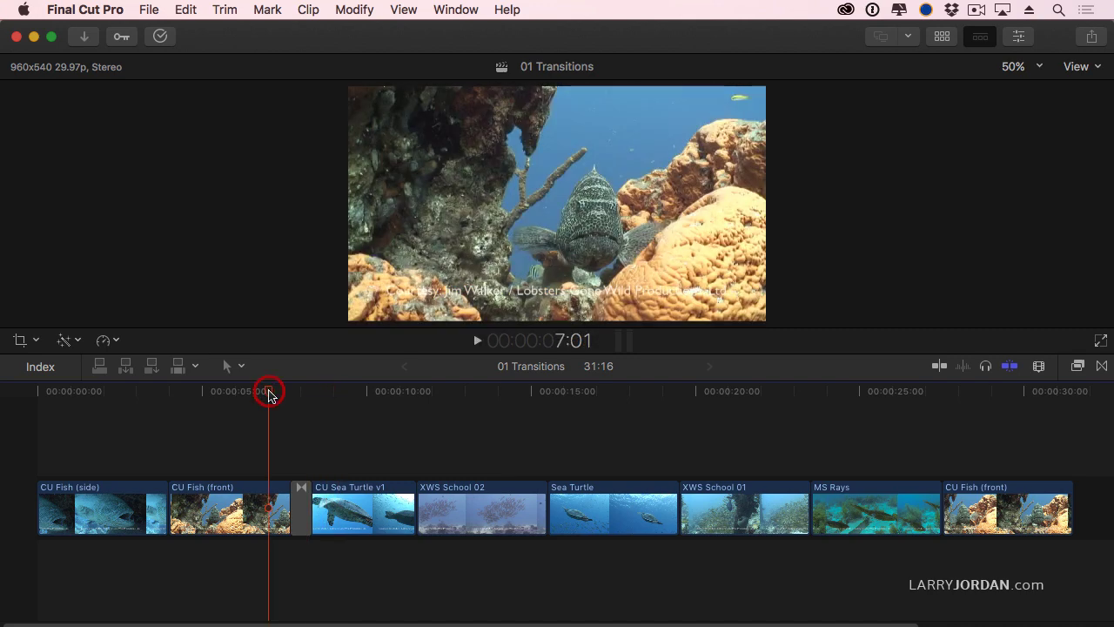
pyautogui.press('space')
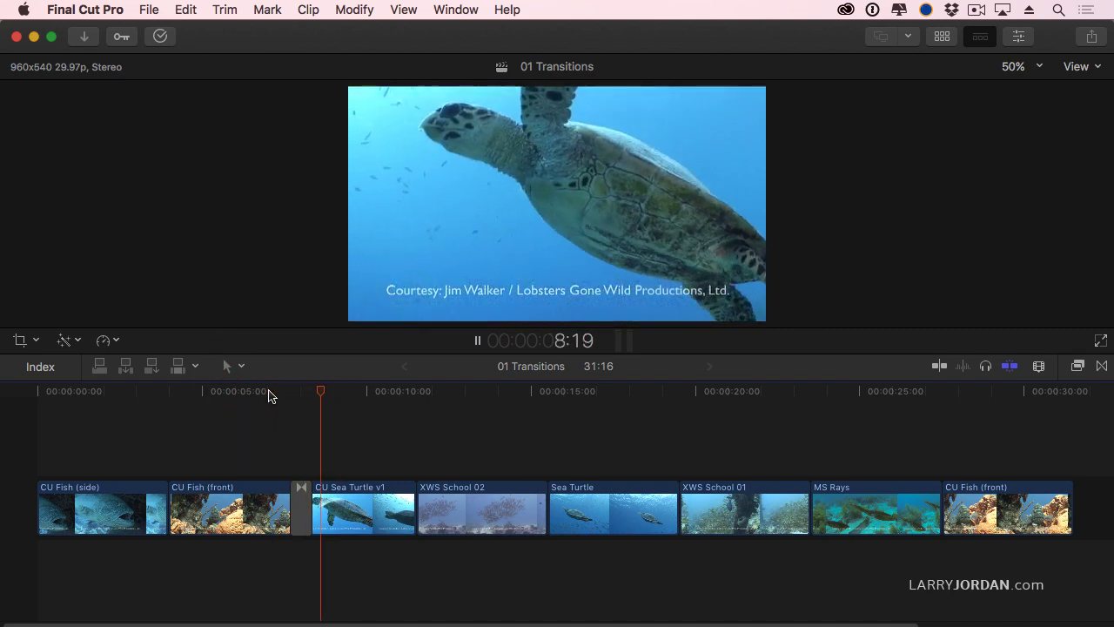
pyautogui.press('space')
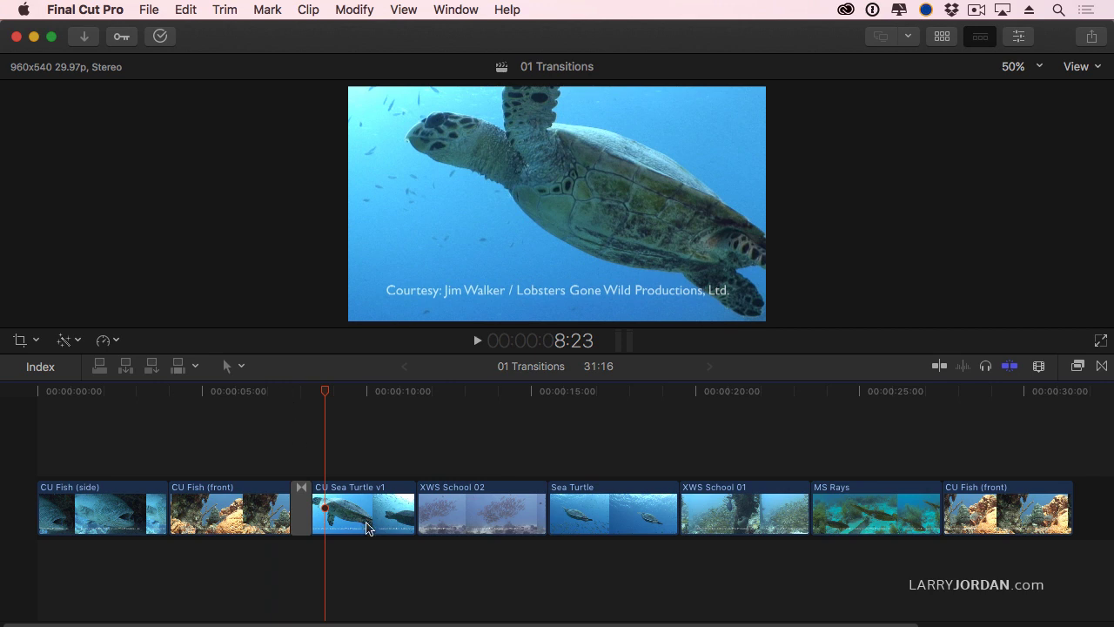
# Delete the dissolve and add a fresh default dissolve at the same cut
pyautogui.click(303, 513)
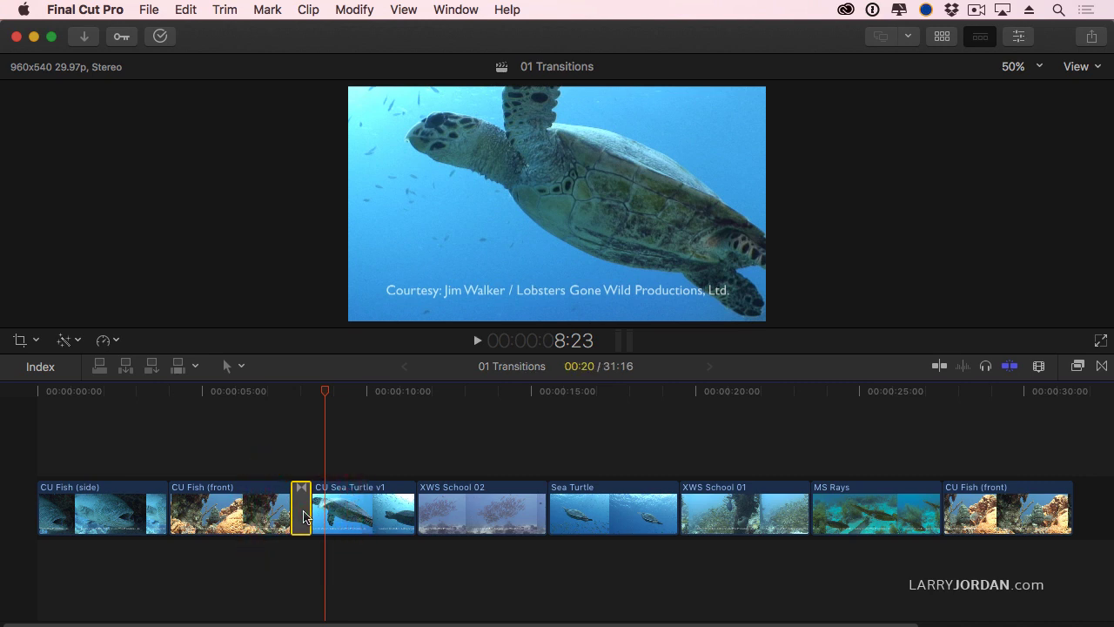
pyautogui.press('Delete')
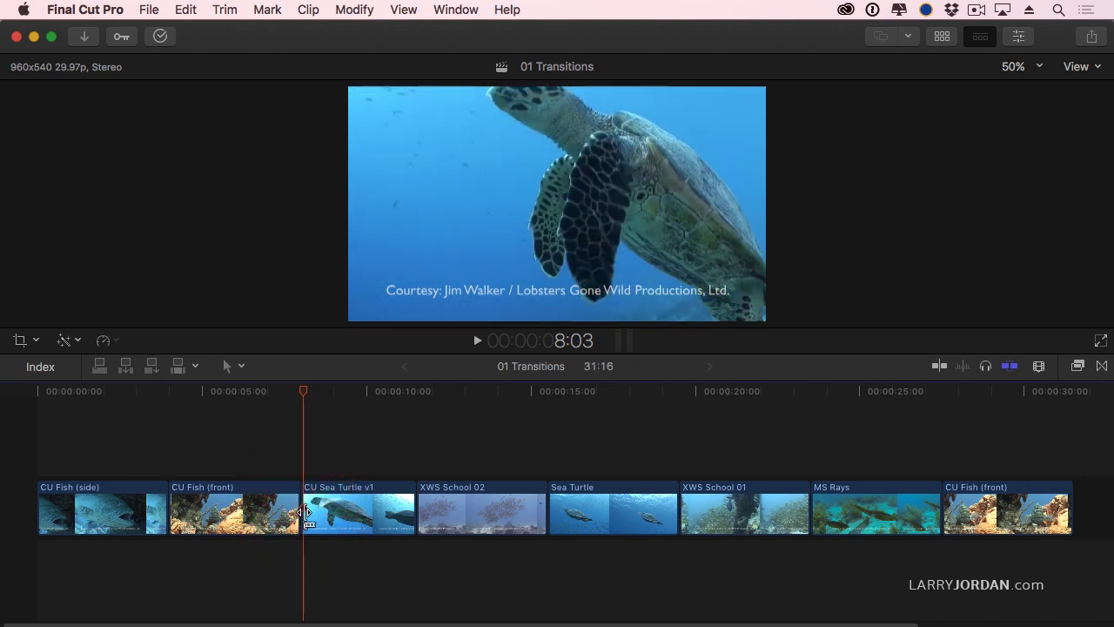
pyautogui.click(305, 514)
pyautogui.press('super+t')
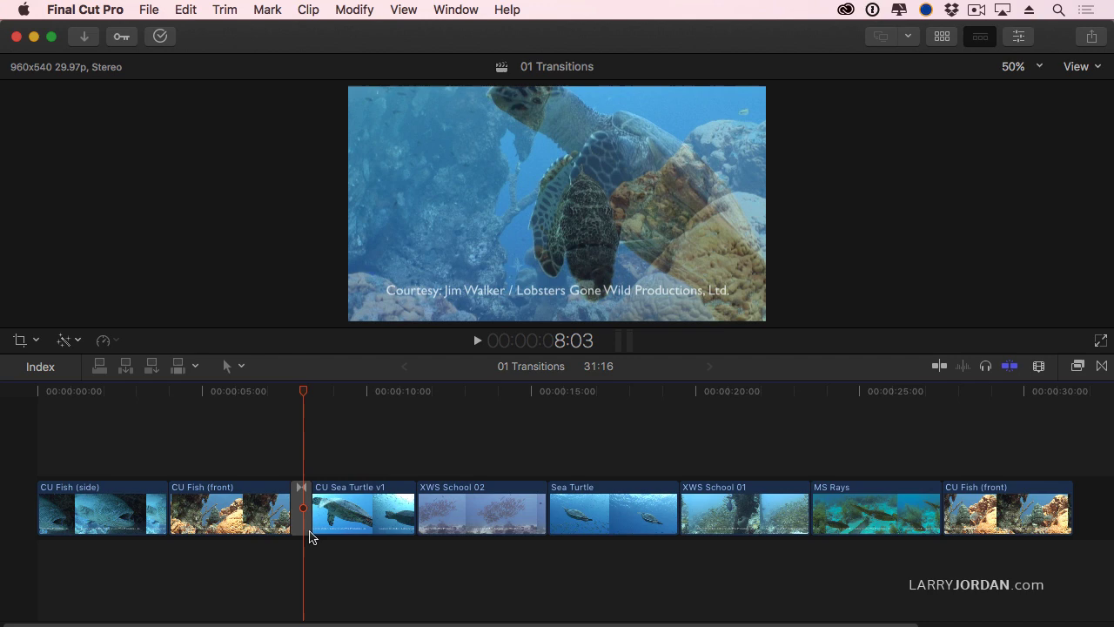
# Stretch the dissolve to 02:05 long and shift the cut point 14 frames earlier
pyautogui.moveTo(309, 520); pyautogui.dragTo(337, 520)
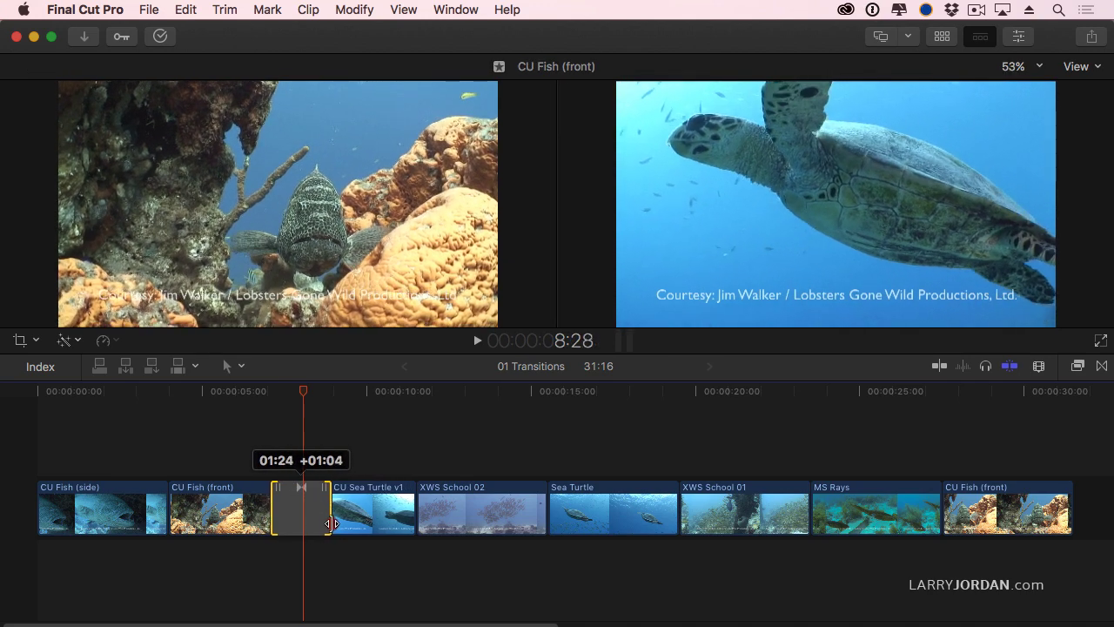
pyautogui.moveTo(306, 391); pyautogui.dragTo(187, 392)
pyautogui.moveTo(300, 487); pyautogui.dragTo(248, 485)
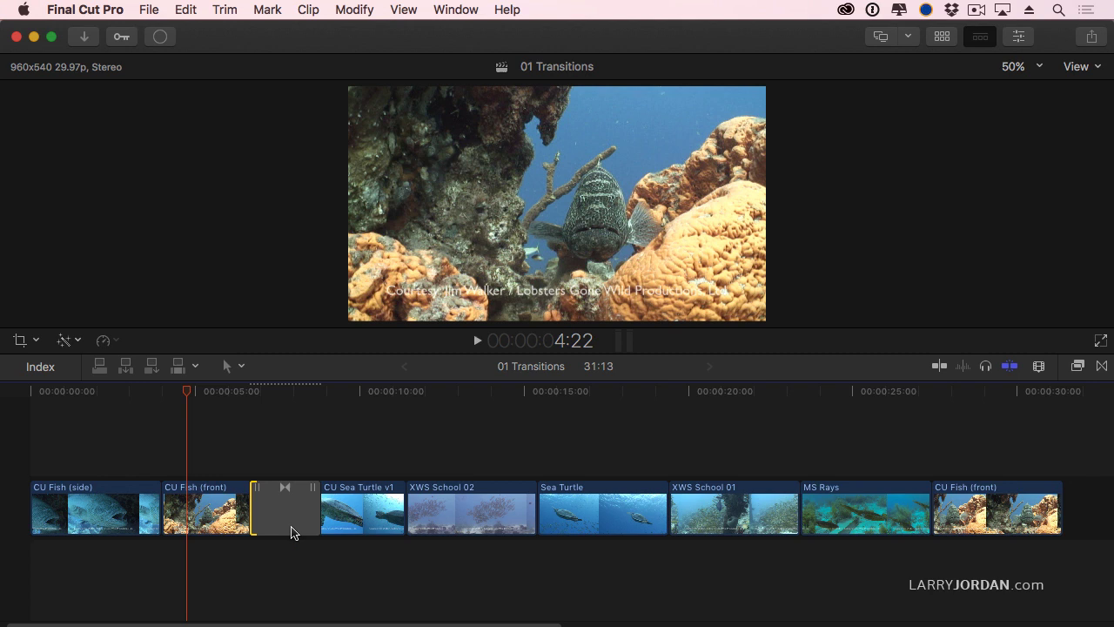
# Set the dissolve duration to 1:00, then 1:15, and finally 10 frames
pyautogui.click(291, 524)
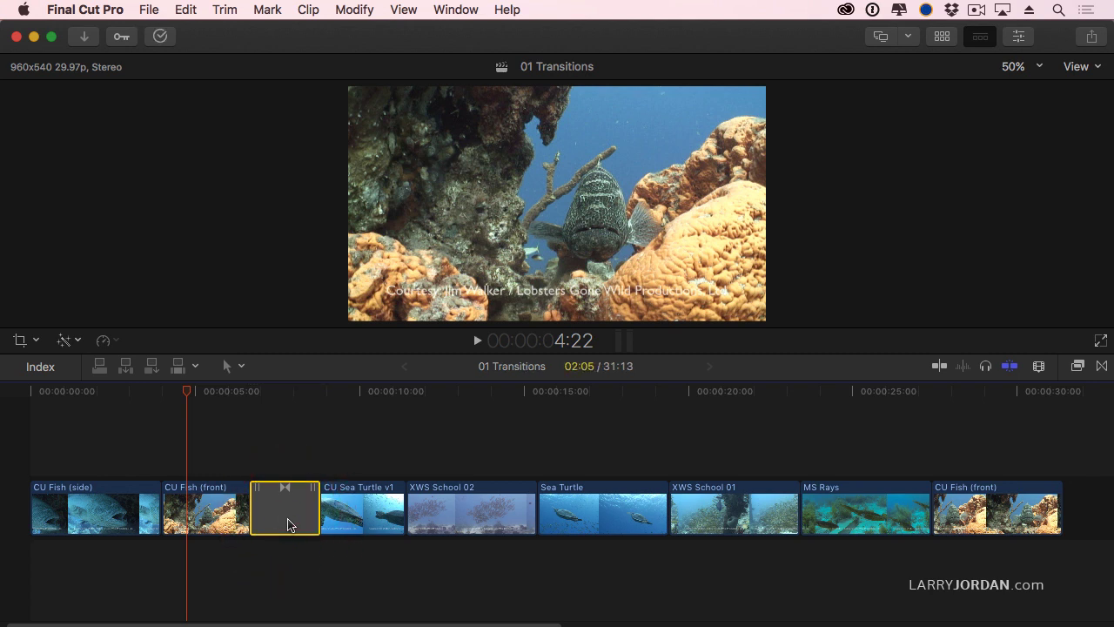
pyautogui.hotkey('ctrl', 'd')
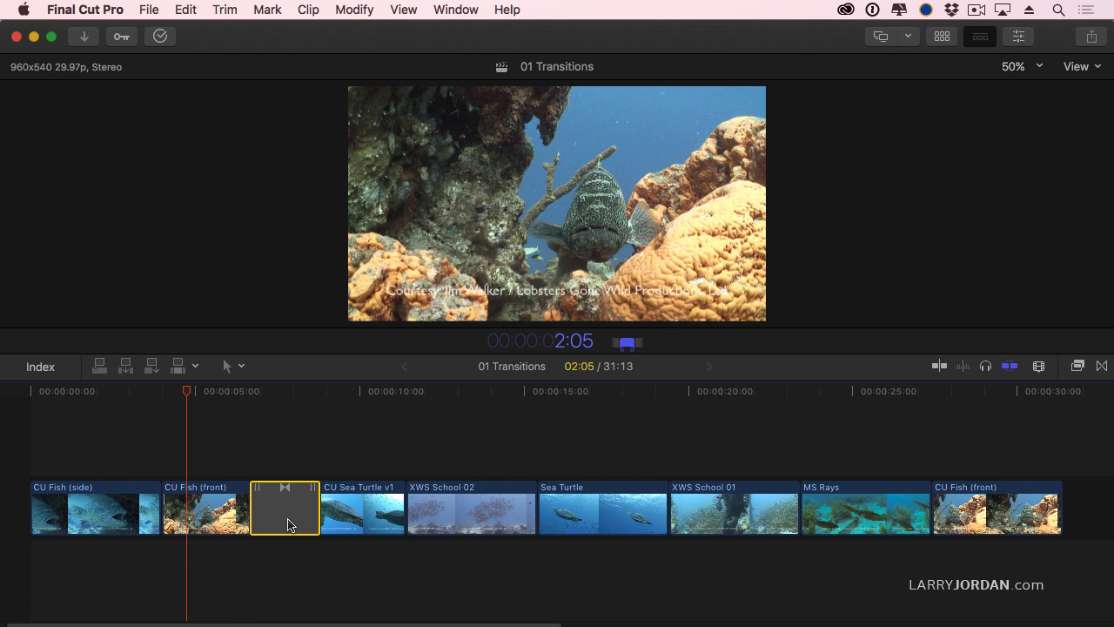
pyautogui.write('100')
pyautogui.press('Return')
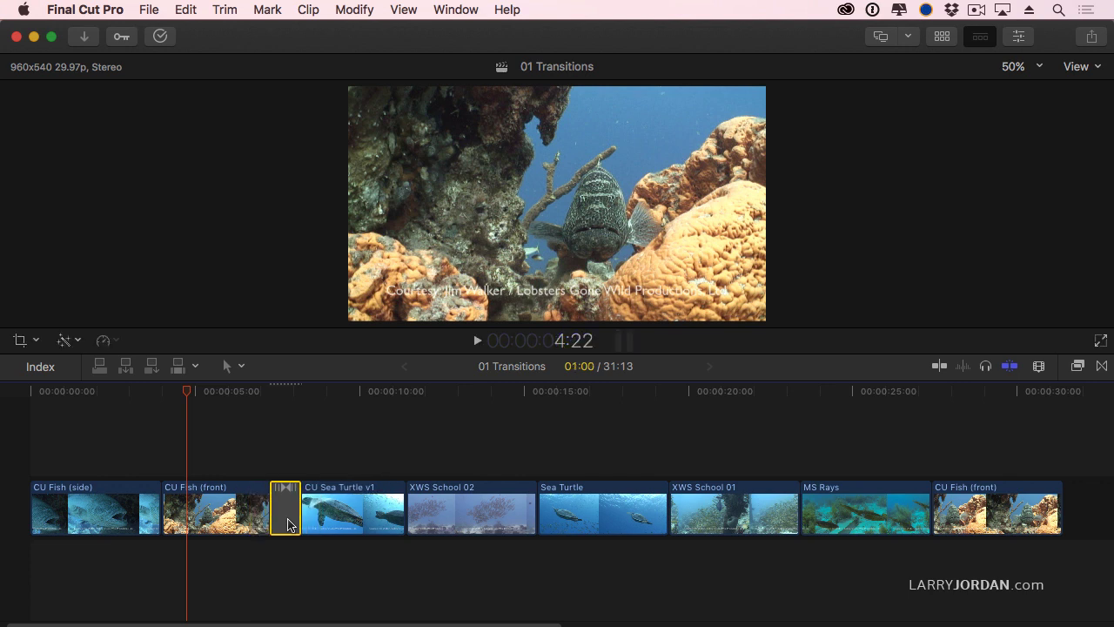
pyautogui.hotkey('ctrl', 'd')
pyautogui.write('115')
pyautogui.press('Return')
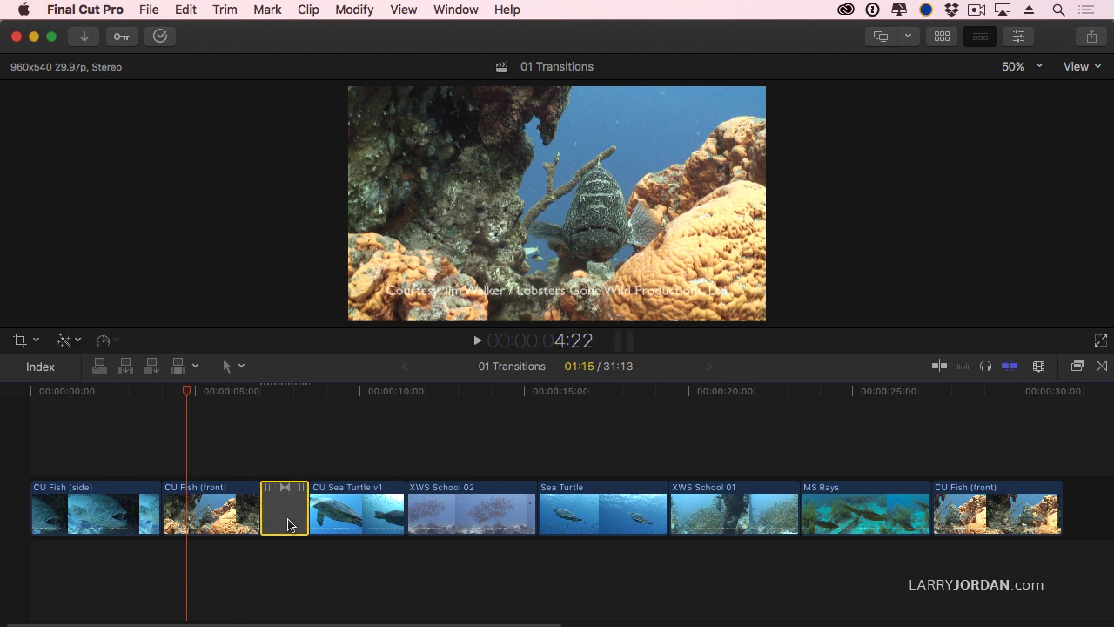
pyautogui.hotkey('ctrl', 'd')
pyautogui.write('10')
pyautogui.press('Return')
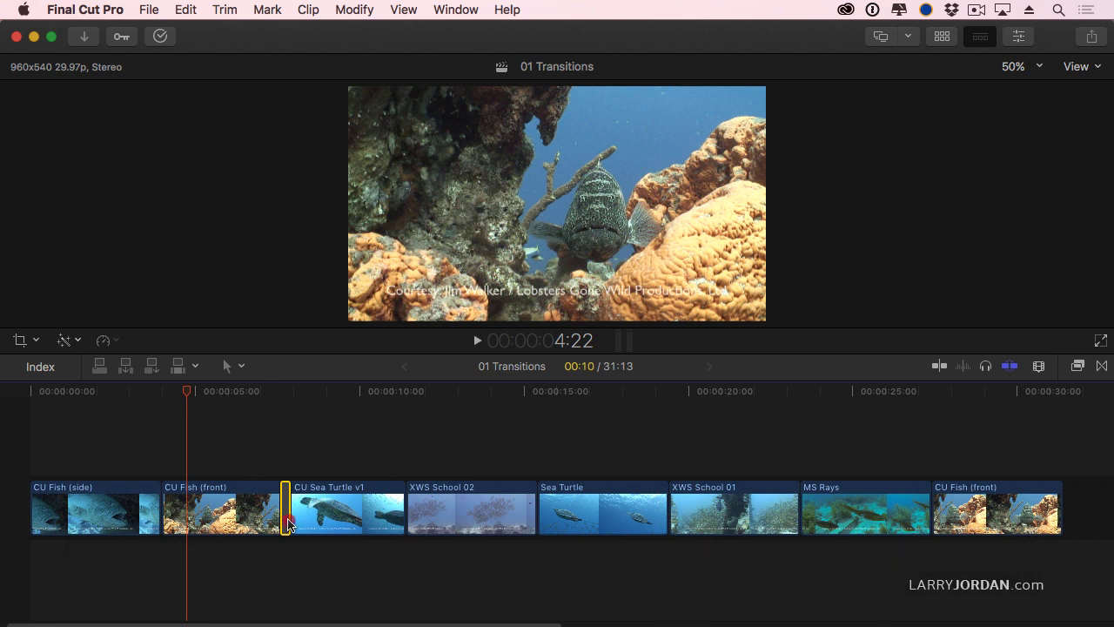
# Delete the short dissolve and check the 0.67-second default transition duration in Editing preferences
pyautogui.click(288, 524)
pyautogui.press('Delete')
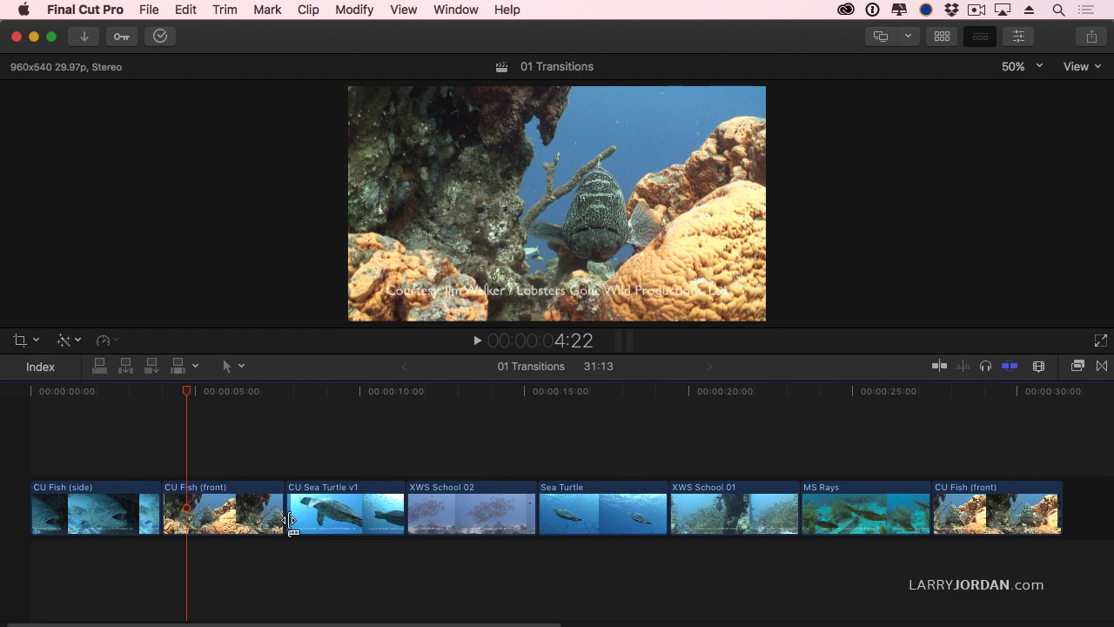
pyautogui.click(84, 11)
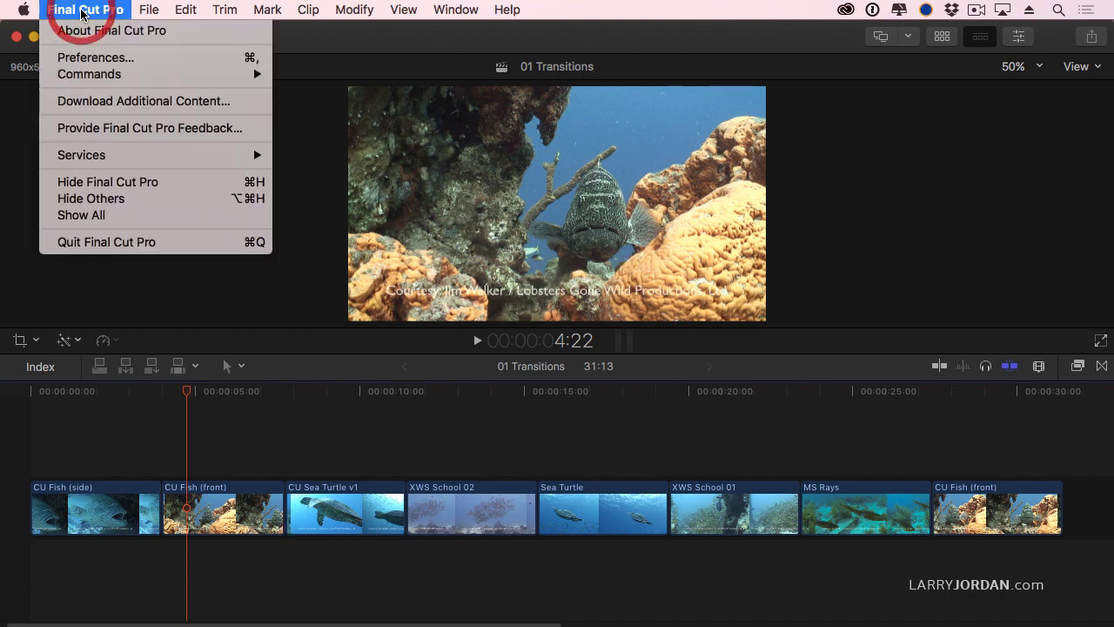
pyautogui.click(99, 59)
pyautogui.click(369, 89)
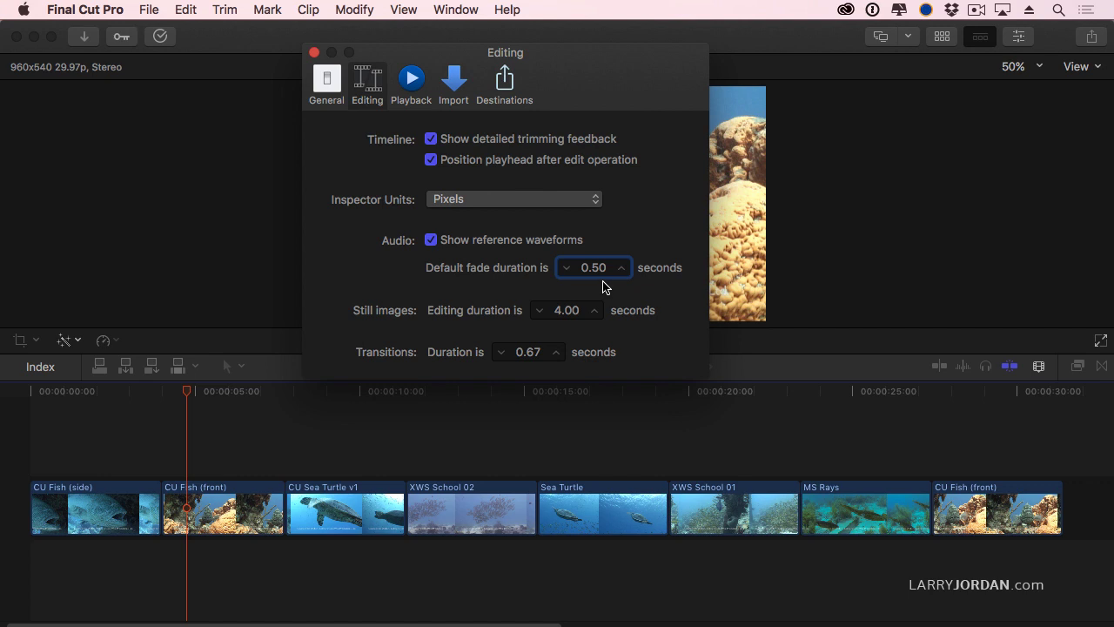
pyautogui.click(314, 53)
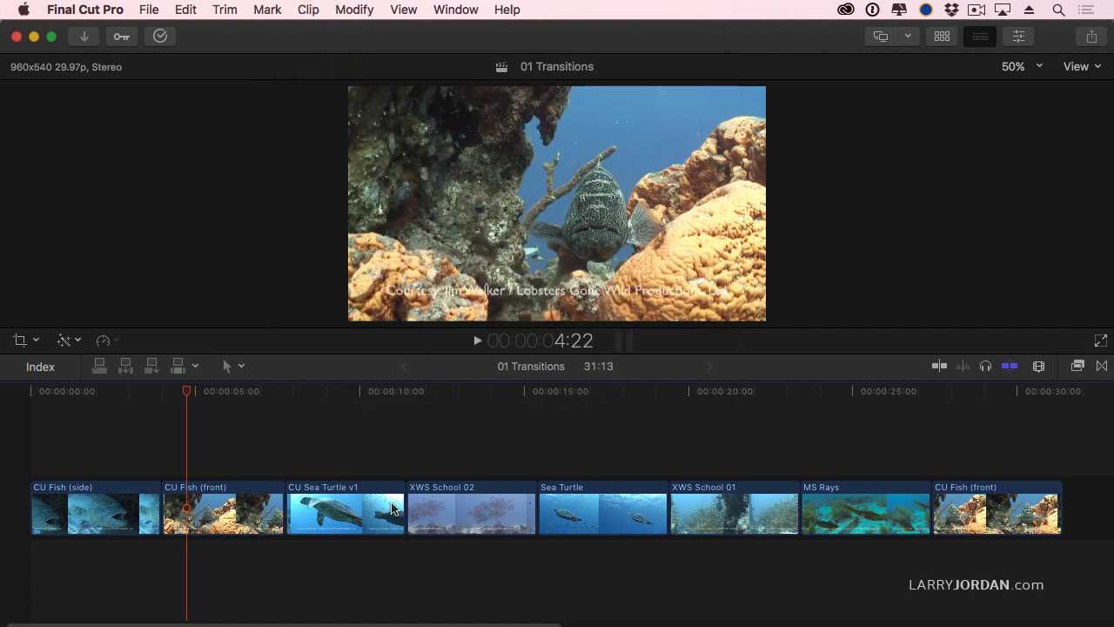
# Add a dissolve between CU Sea Turtle v1 and XWS School 02, then delete it
pyautogui.click(400, 509)
pyautogui.press('super+t')
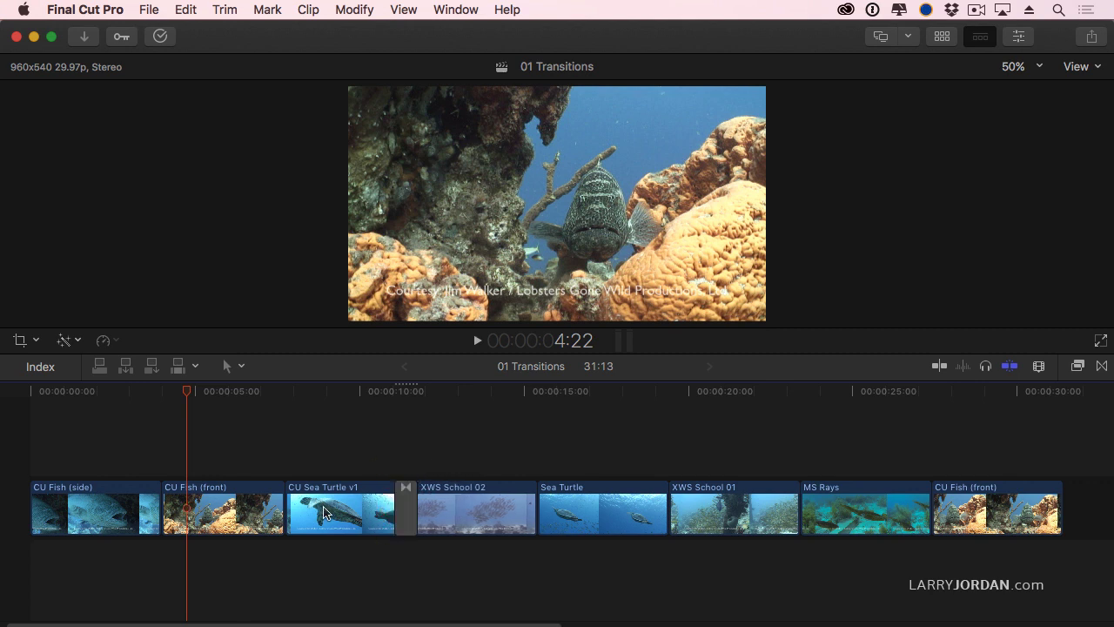
pyautogui.click(406, 529)
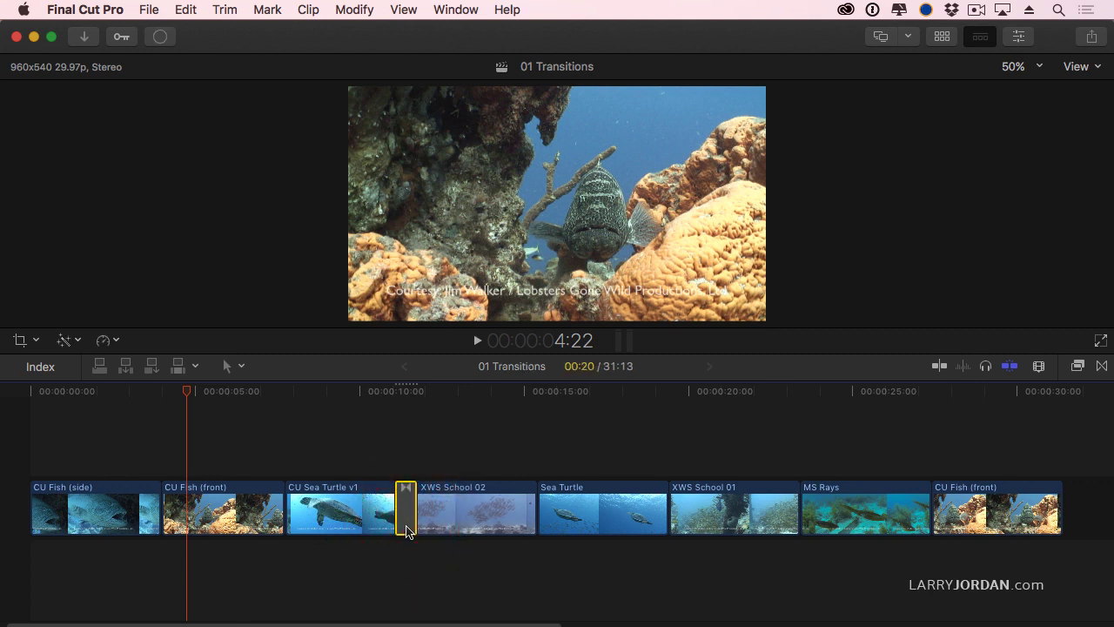
pyautogui.hotkey('ctrl', 'd')
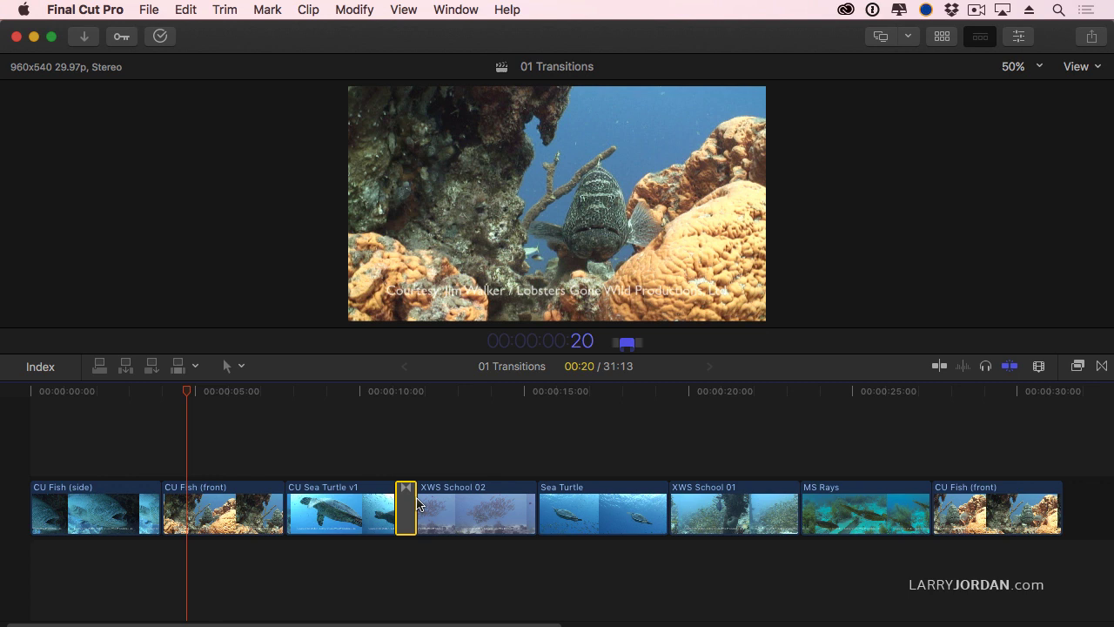
pyautogui.click(406, 509)
pyautogui.press('Delete')
# Add dissolves around CU Sea Turtle v1, then around three selected clips, undoing each
pyautogui.click(319, 514)
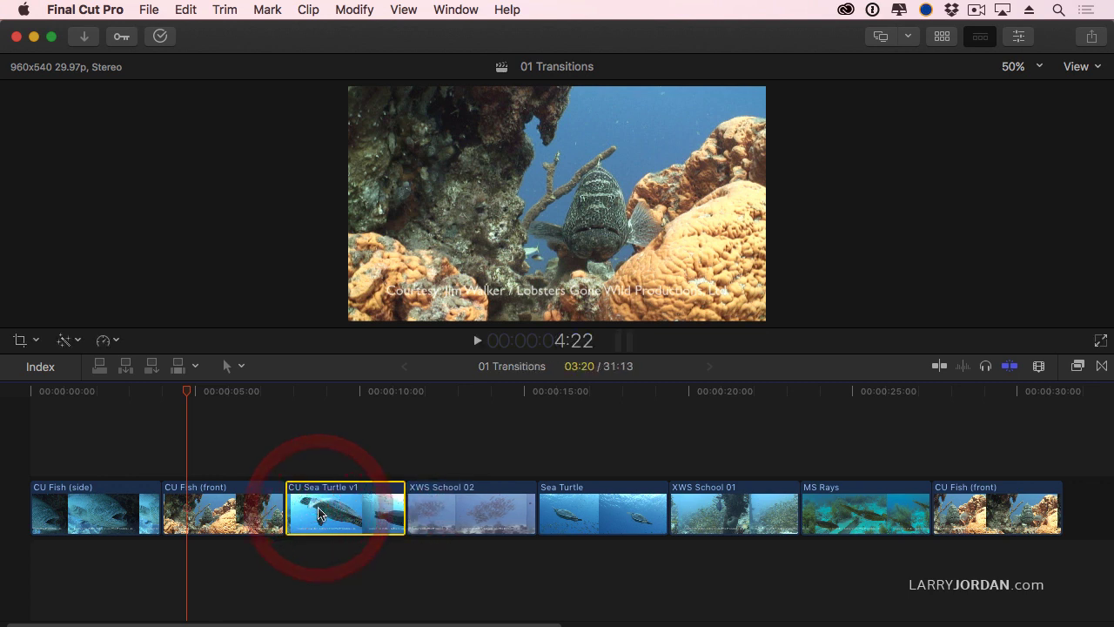
pyautogui.press('super+t')
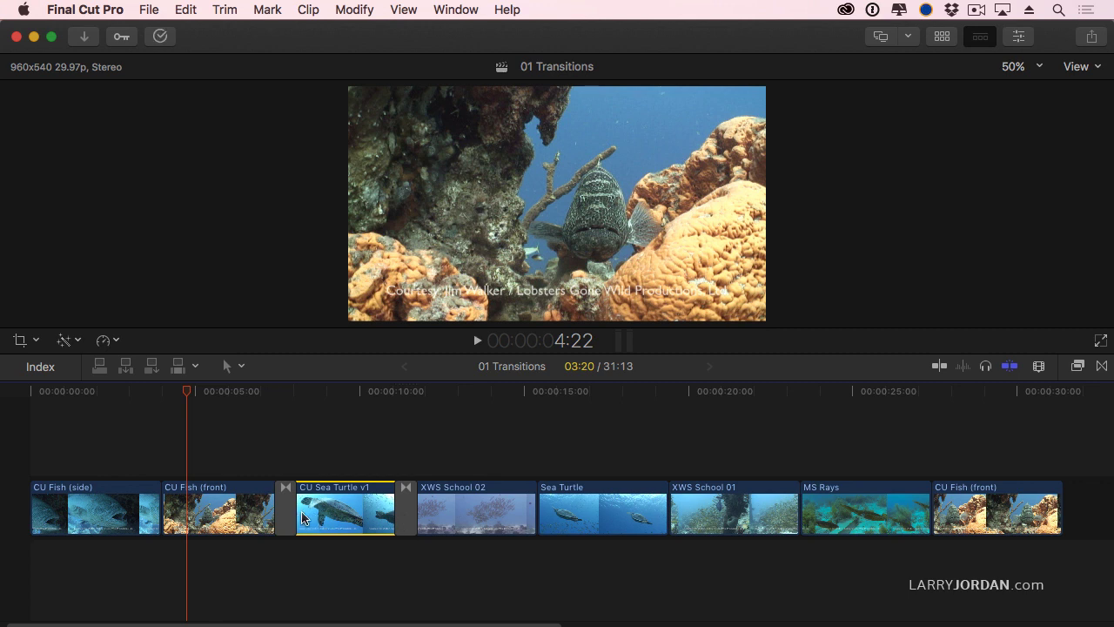
pyautogui.press('super+z')
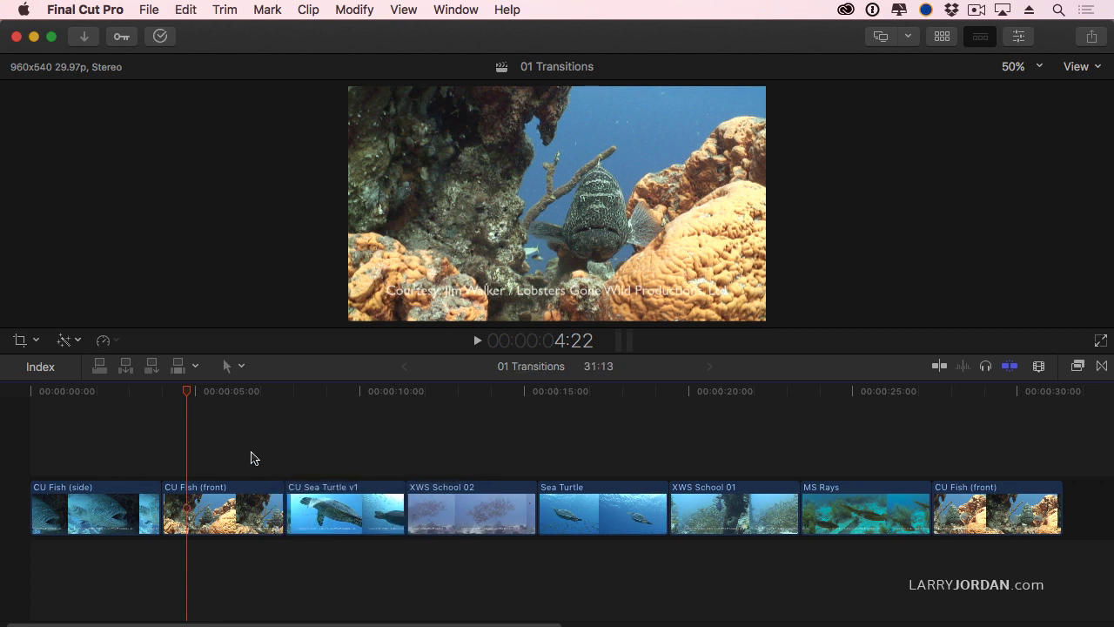
pyautogui.moveTo(251, 453); pyautogui.dragTo(472, 483)
pyautogui.press('super+t')
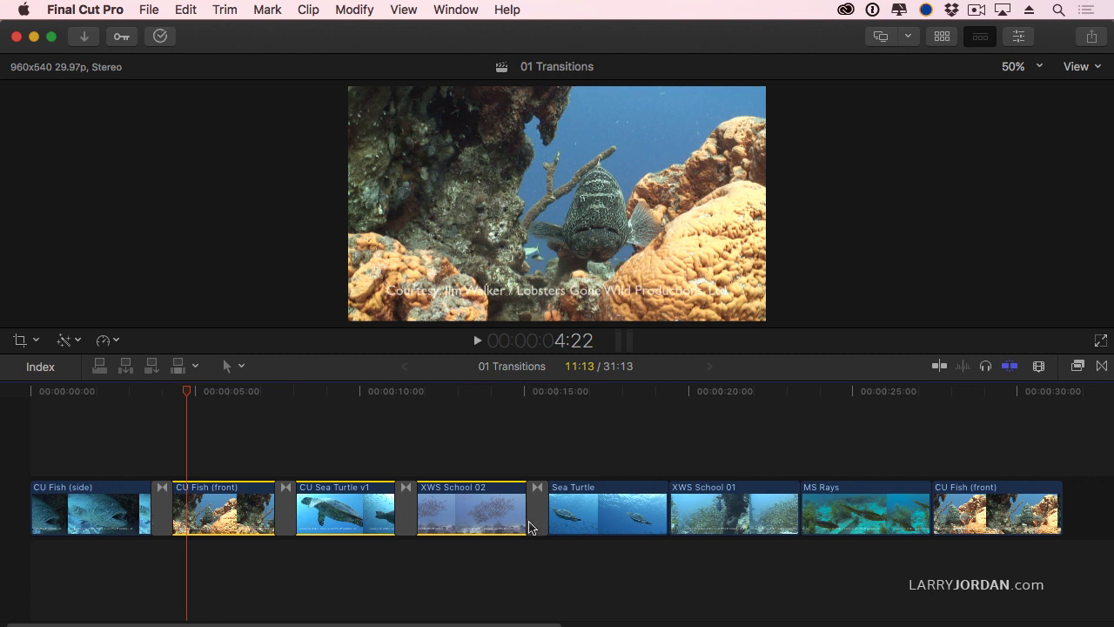
pyautogui.press('super+z')
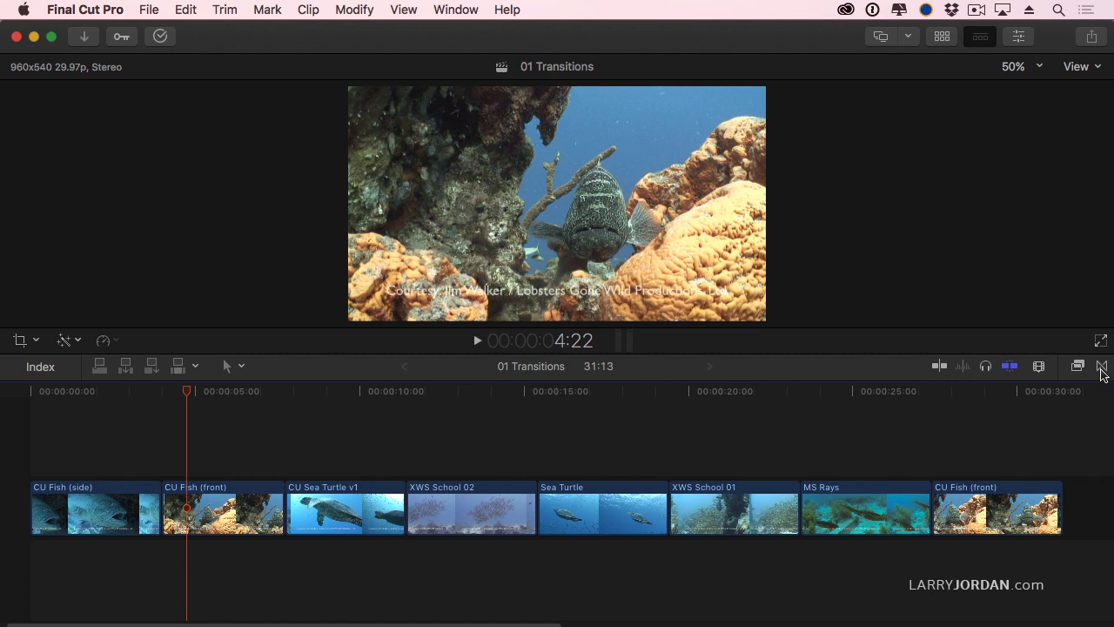
# Show the Transitions browser listing the 113 installed transitions
pyautogui.click(1101, 369)
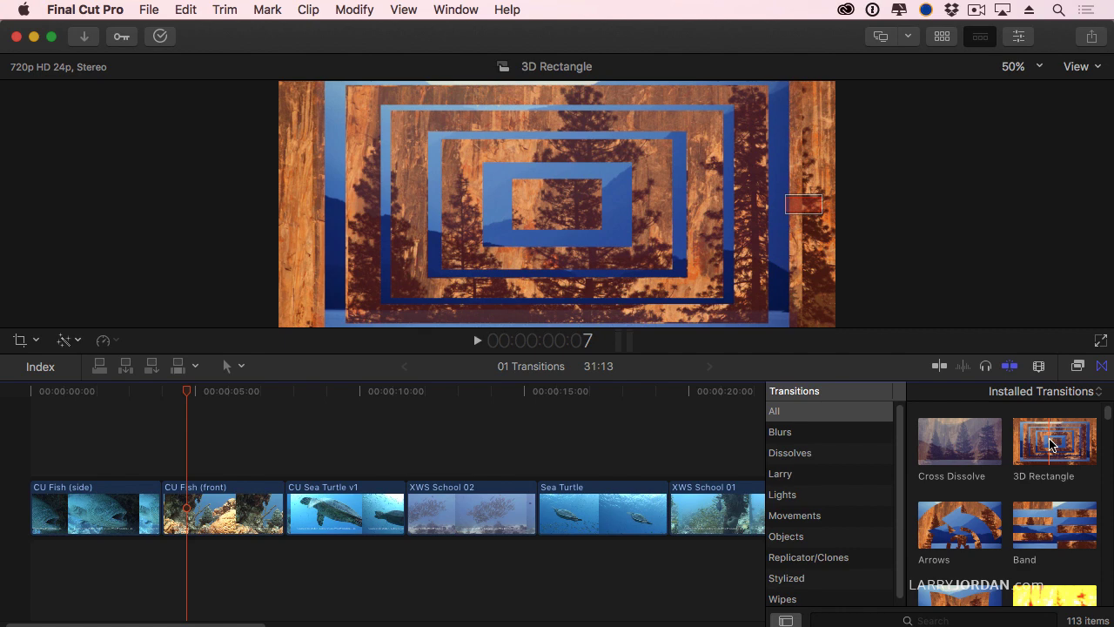
# Make 3D Rectangle the default transition and add it after CU Sea Turtle v1
pyautogui.rightClick(1050, 444)
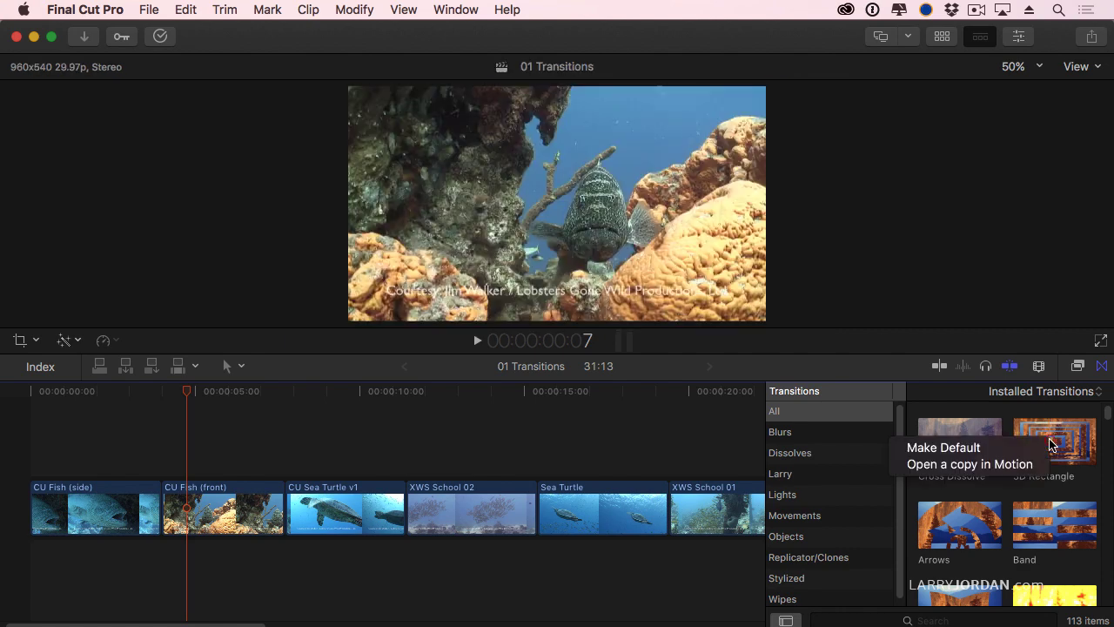
pyautogui.click(998, 449)
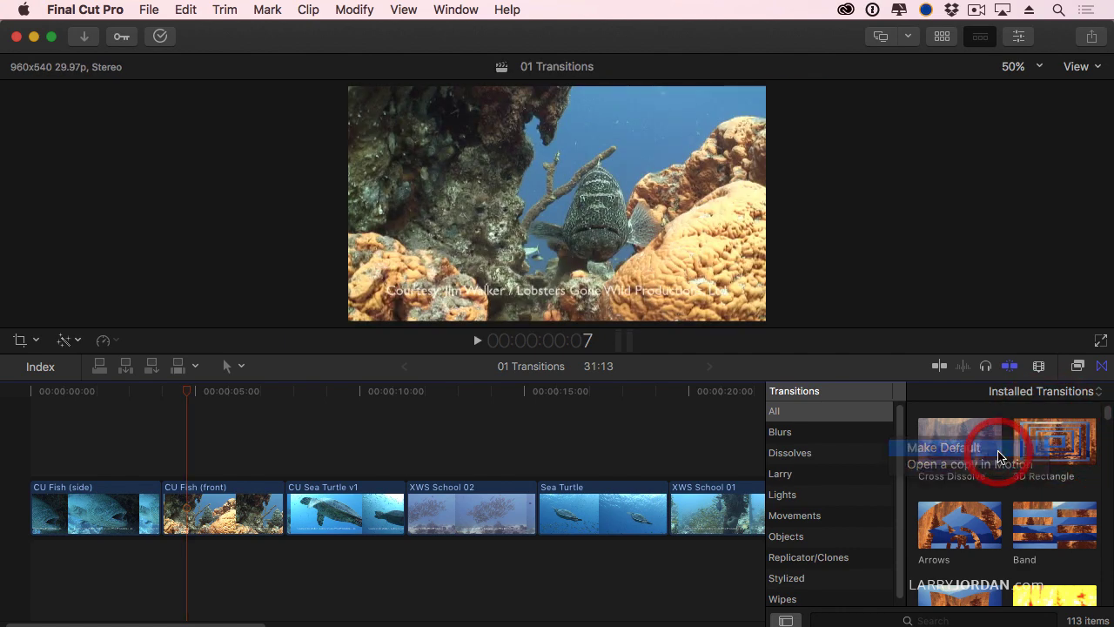
pyautogui.click(411, 511)
pyautogui.press('super+t')
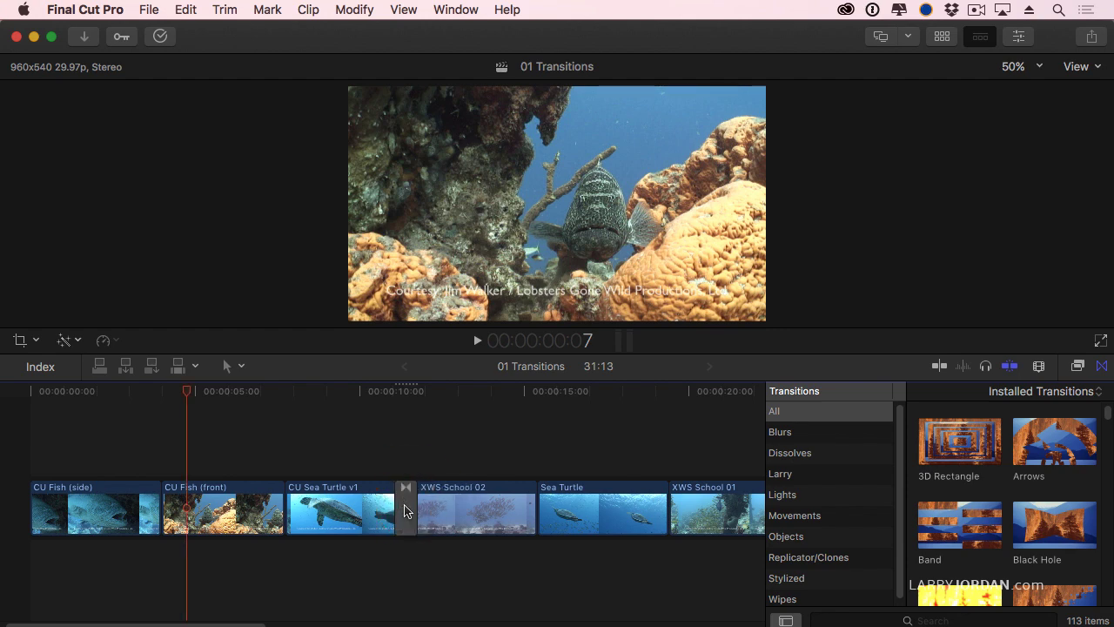
# Play the 3D Rectangle transition from 11:03, then delete it
pyautogui.click(394, 392)
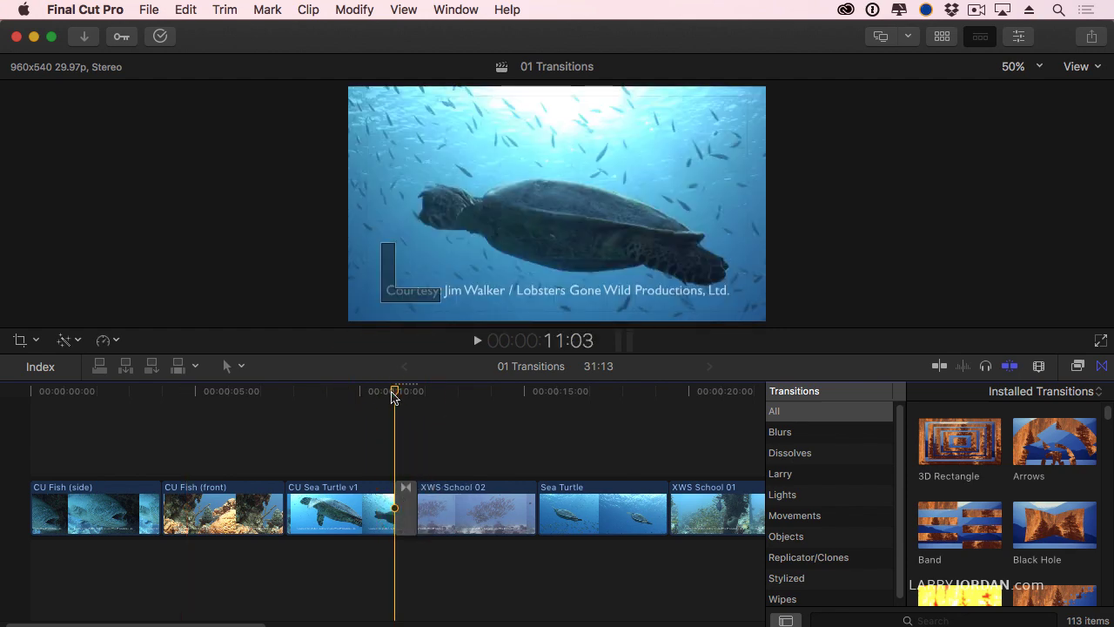
pyautogui.press('space')
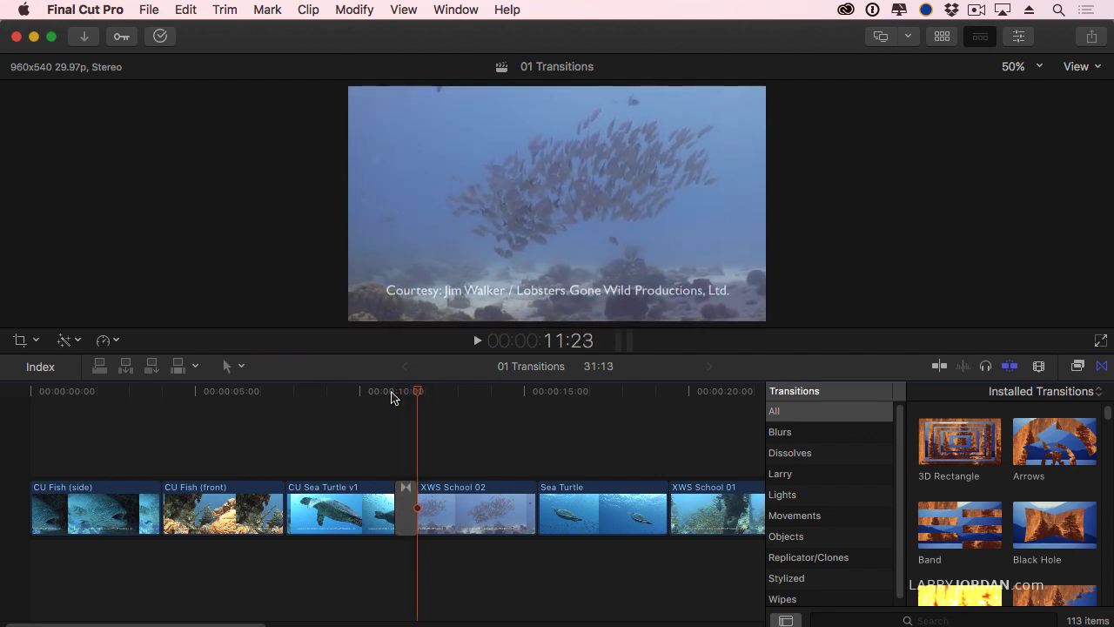
pyautogui.press('Left')
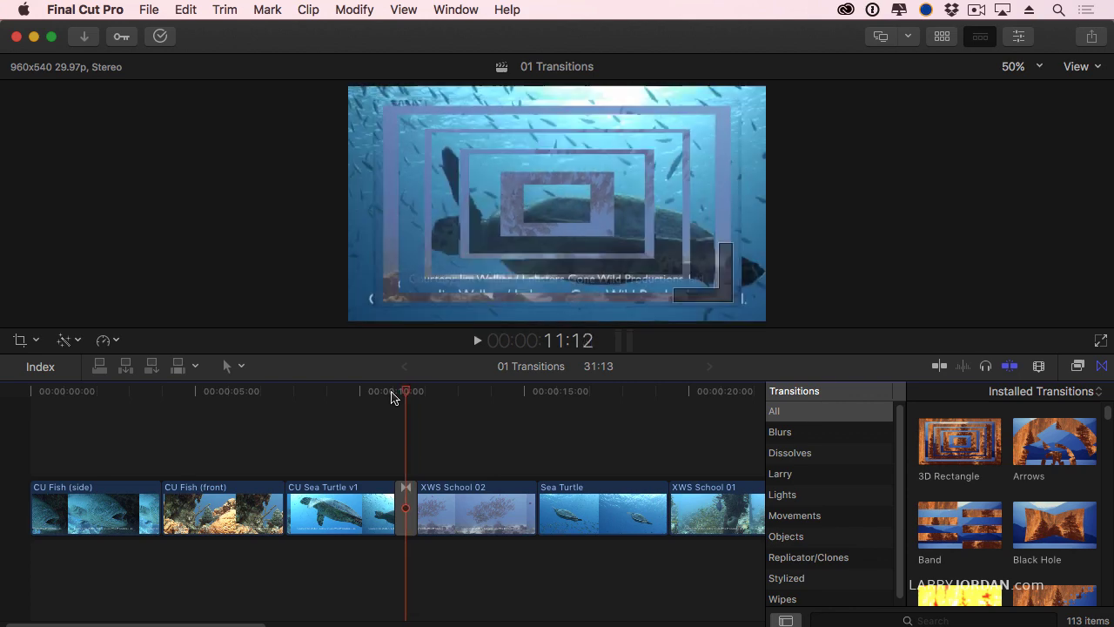
pyautogui.press('Left')
pyautogui.press('Left')
pyautogui.press('Left')
pyautogui.press('Left')
pyautogui.press('Left')
pyautogui.press('Left')
pyautogui.press('Left')
pyautogui.press('Left')
pyautogui.press('Left')
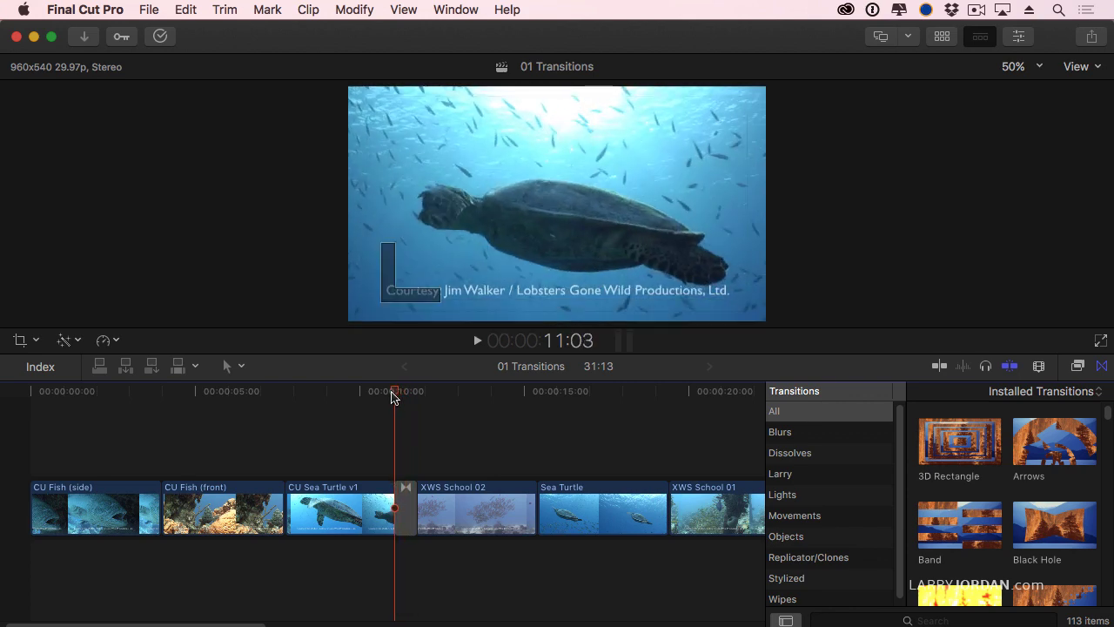
pyautogui.click(409, 522)
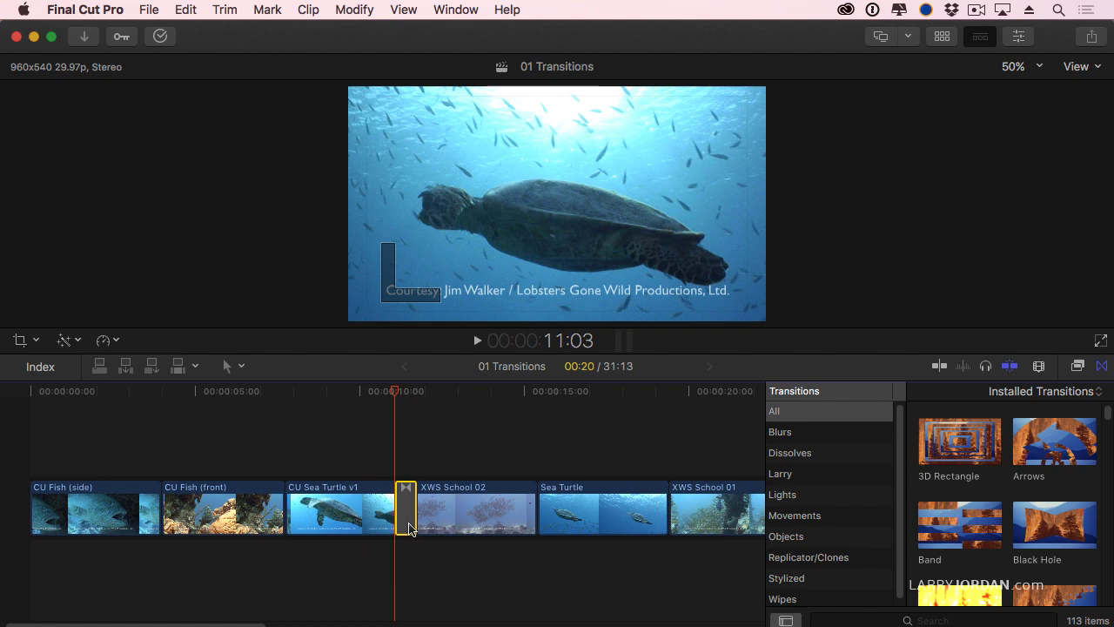
pyautogui.press('Delete')
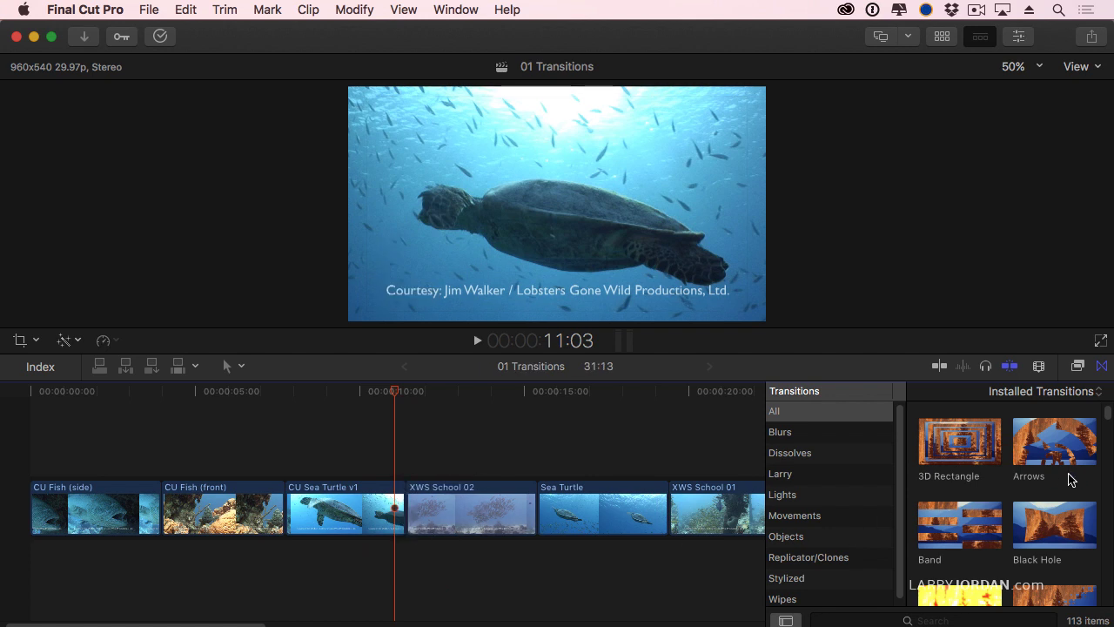
pyautogui.scroll(-3, 1070, 479)
# Drag Clothesline onto the cut between CU Fish (front) and CU Sea Turtle v1
pyautogui.scroll(-2, 1071, 480)
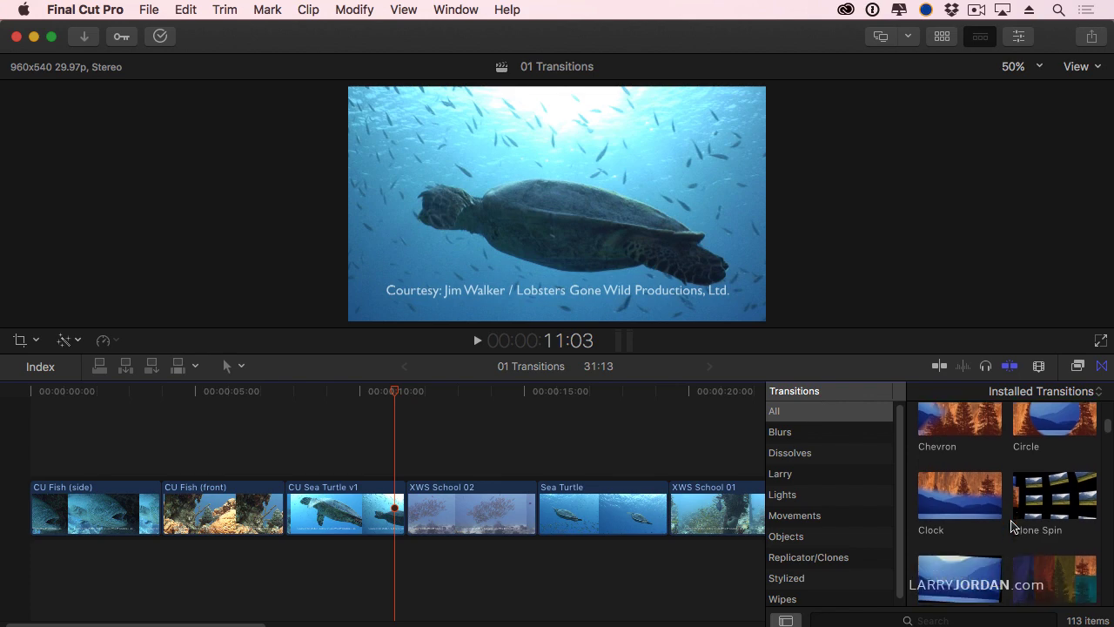
pyautogui.scroll(-2, 1013, 526)
pyautogui.moveTo(953, 540); pyautogui.dragTo(274, 510)
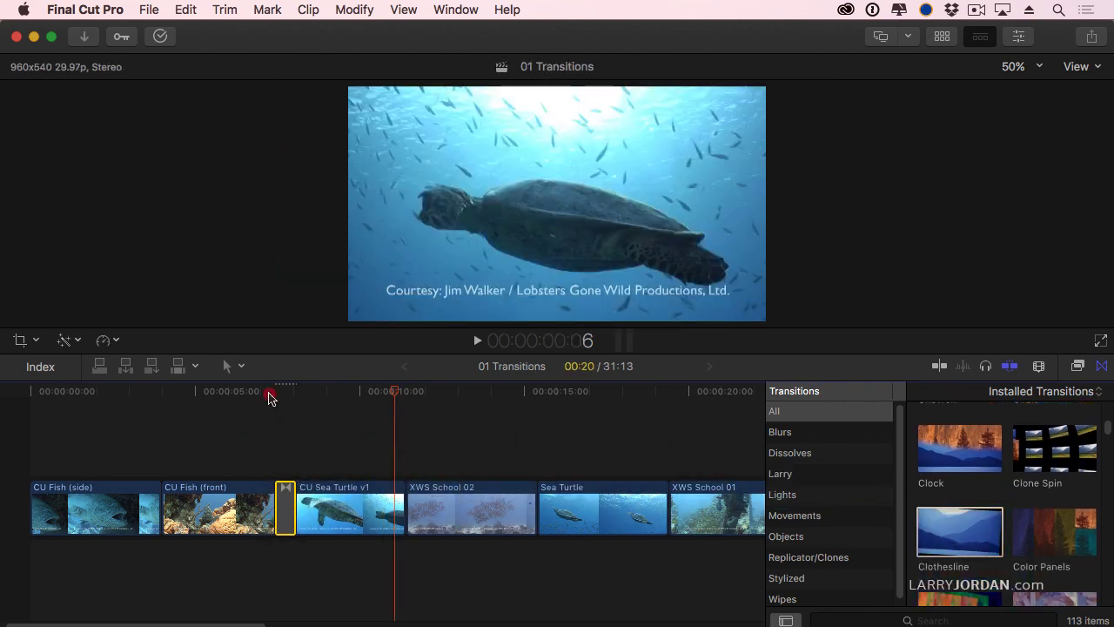
# Play the Clothesline transition from 7:00, then park the playhead at 7:23
pyautogui.click(272, 392)
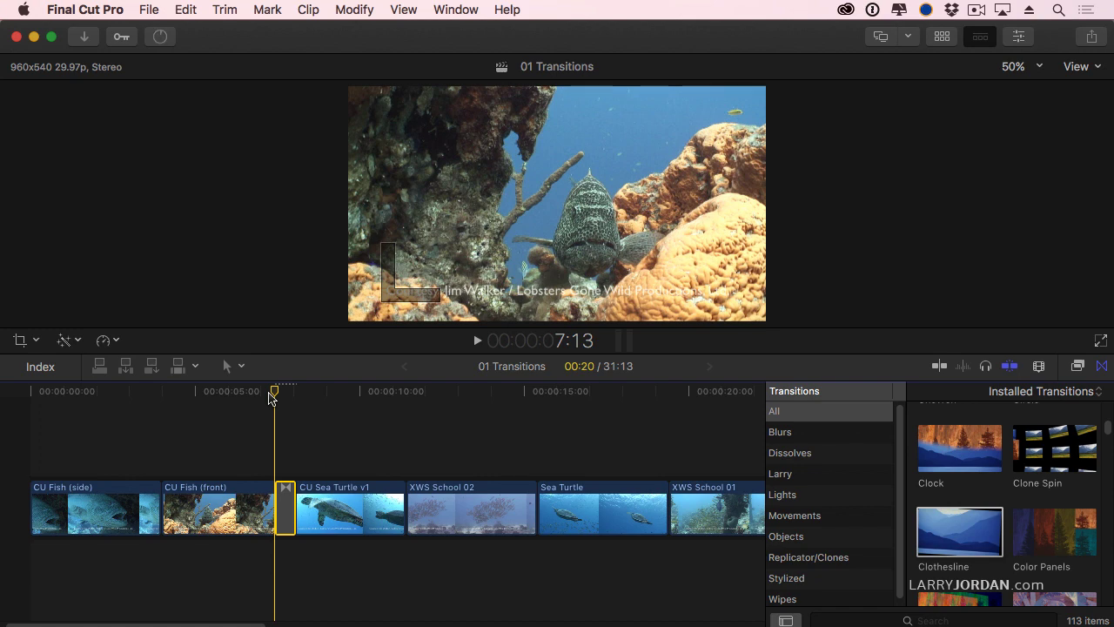
pyautogui.press('space')
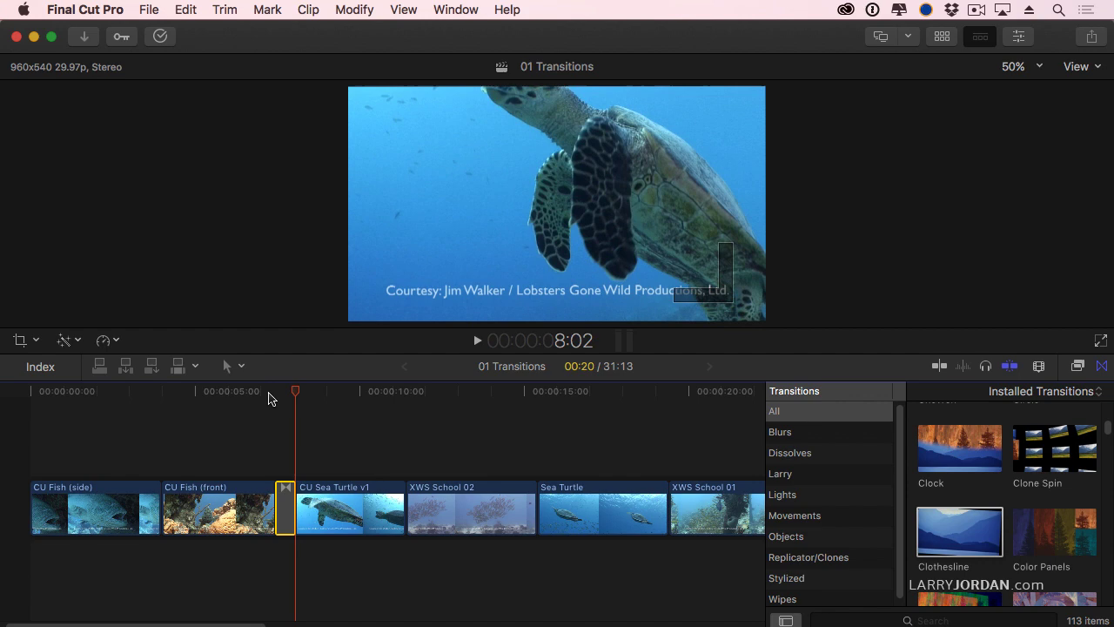
pyautogui.click(269, 393)
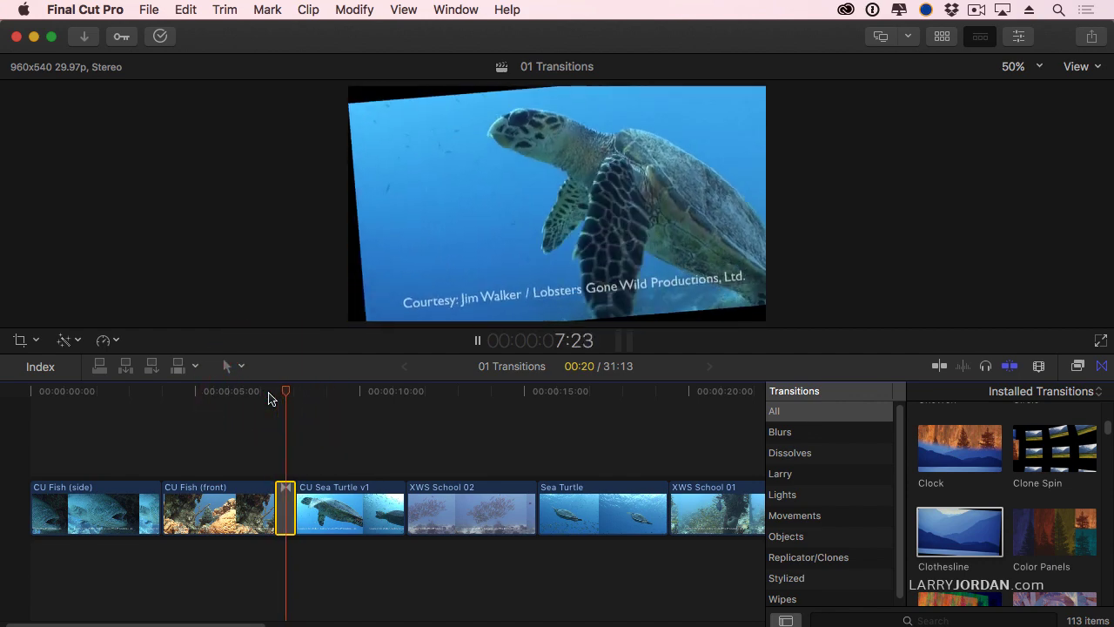
pyautogui.click(268, 394)
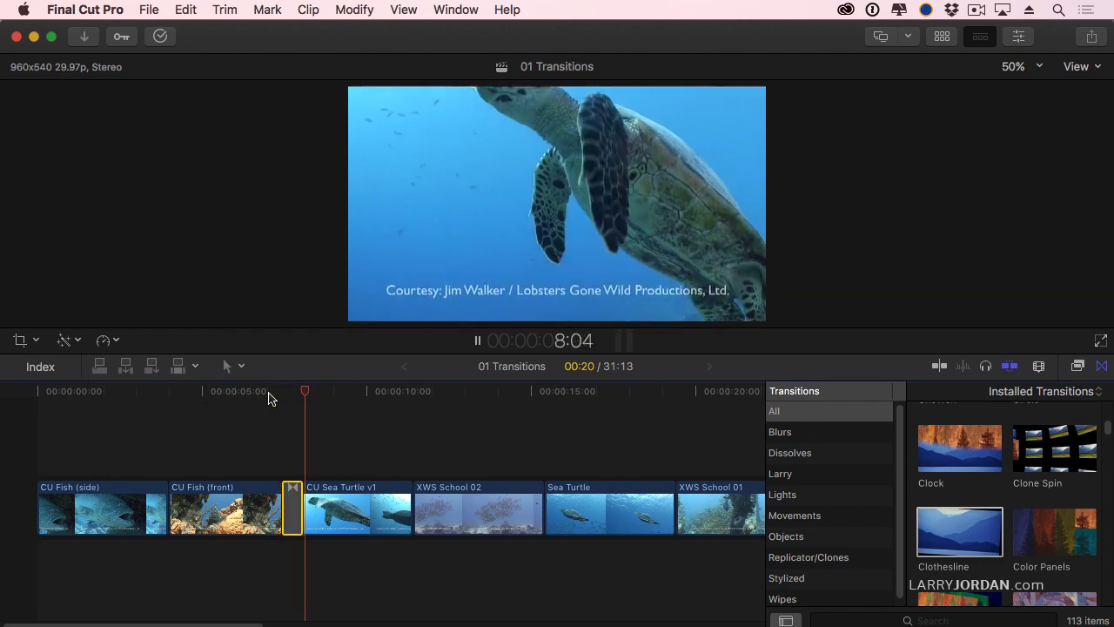
pyautogui.click(268, 393)
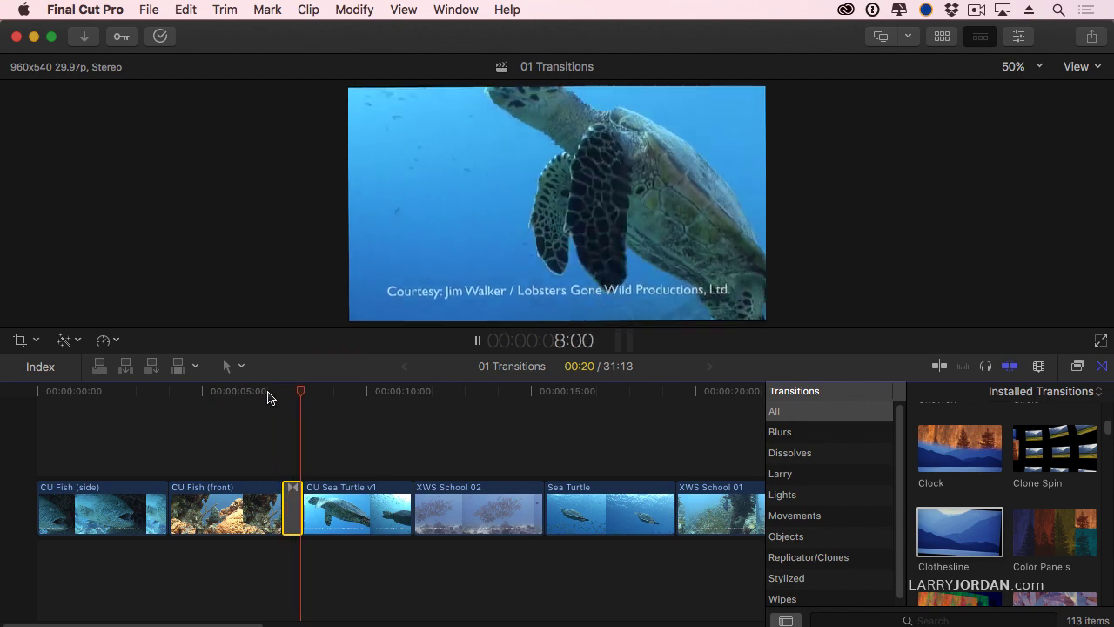
pyautogui.press('space')
pyautogui.click(294, 393)
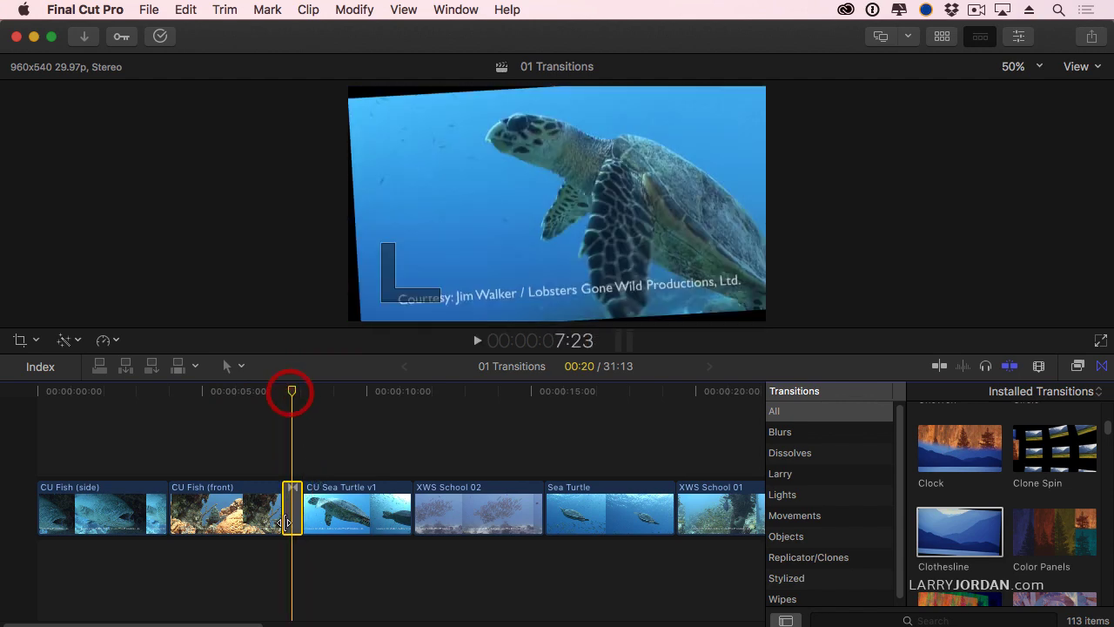
# Set the Clothesline transition's Direction to Left to Right in the Inspector
pyautogui.click(291, 528)
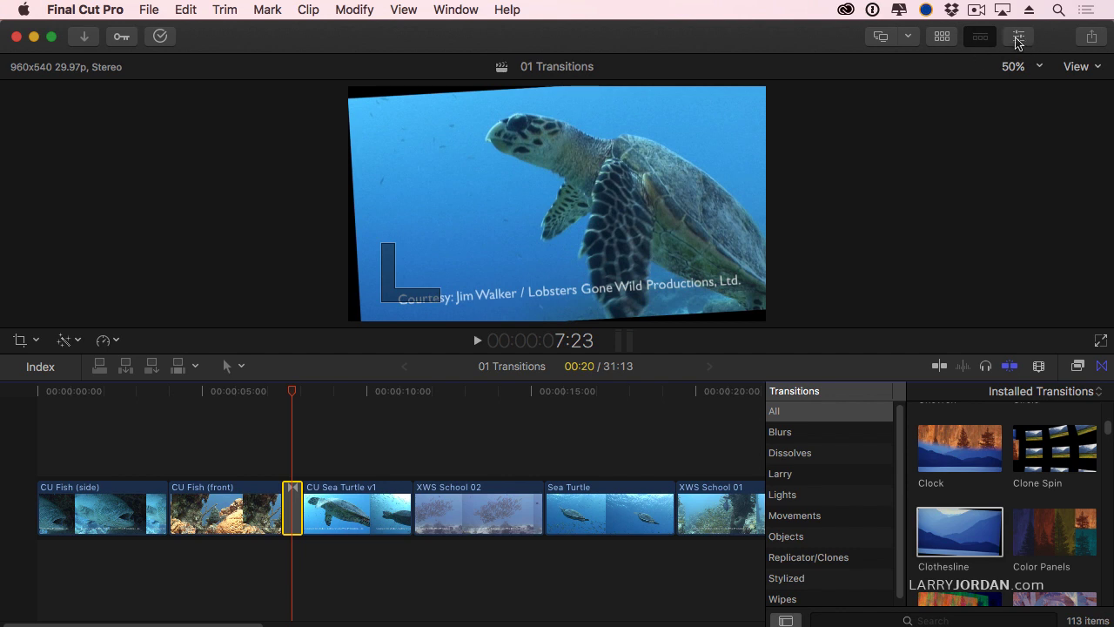
pyautogui.click(1018, 38)
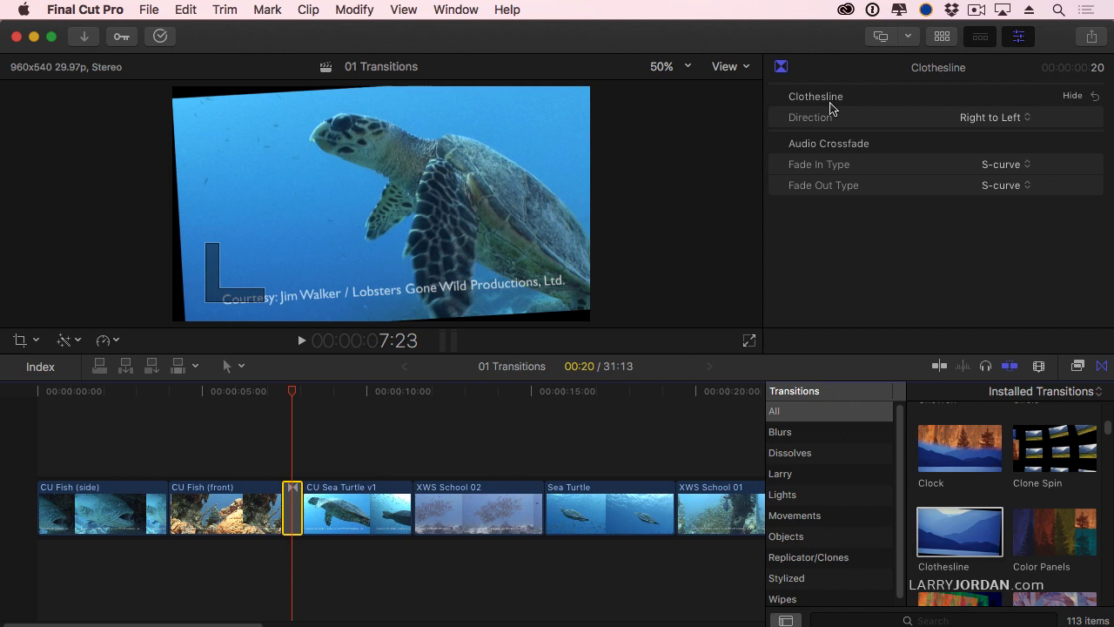
pyautogui.click(988, 117)
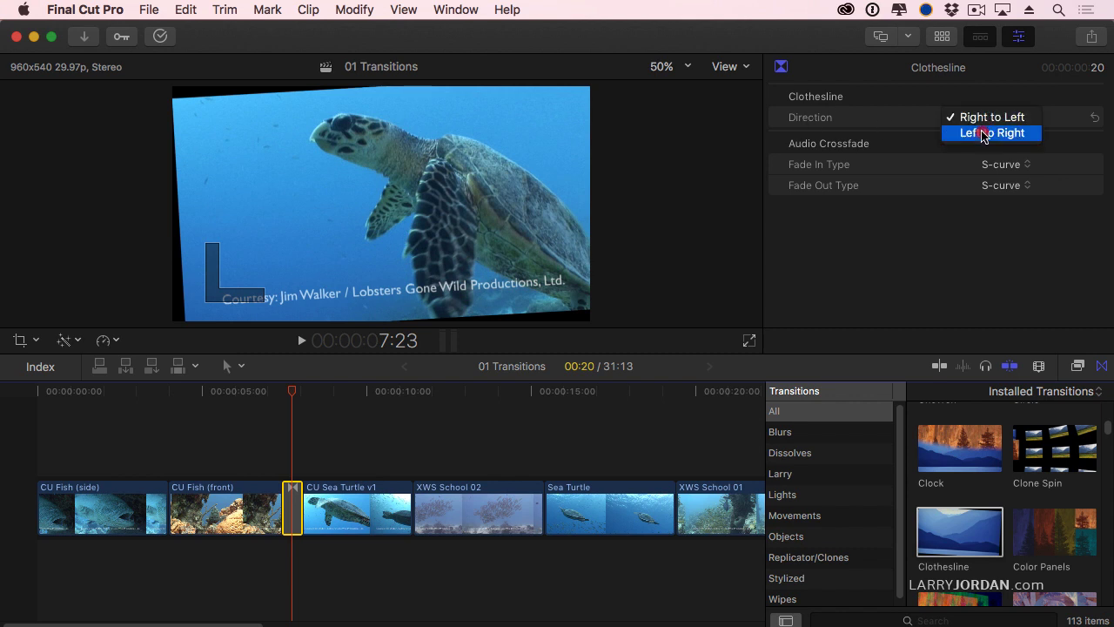
pyautogui.click(983, 134)
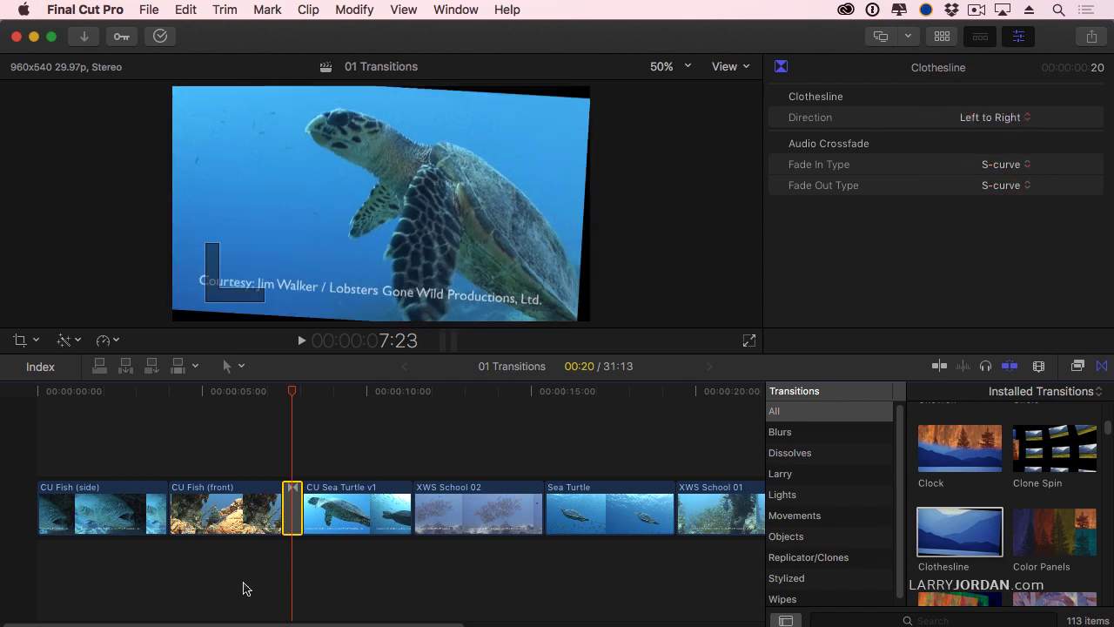
# Replace Clothesline with a Clone Spin transition between CU Sea Turtle v1 and XWS School 02
pyautogui.click(293, 522)
pyautogui.press('Delete')
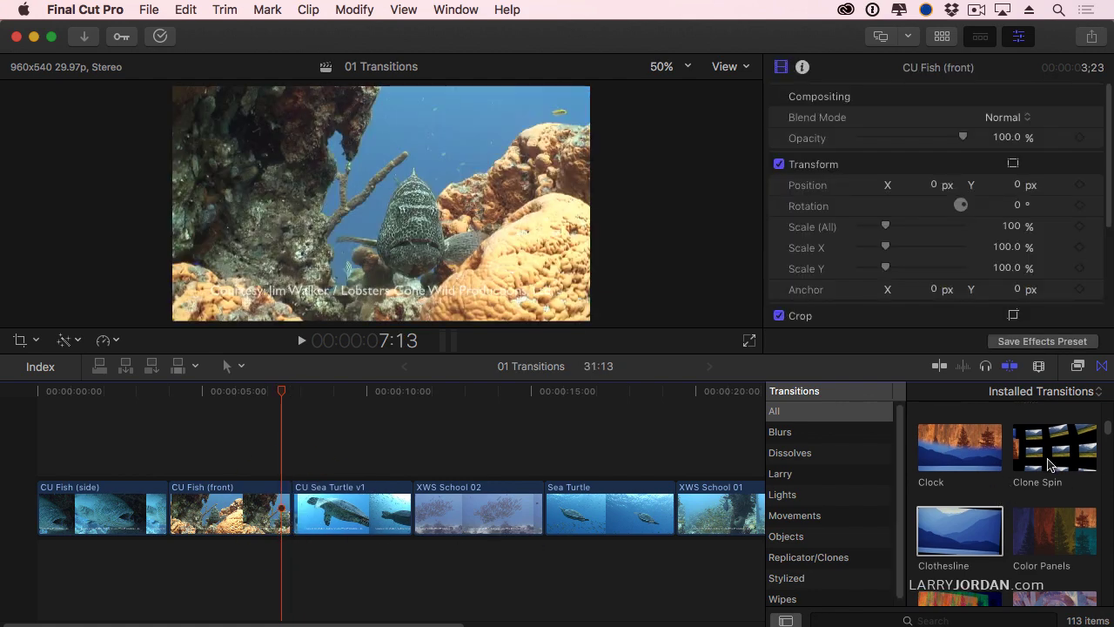
pyautogui.moveTo(1049, 462)
pyautogui.mouseDown()
pyautogui.moveTo(696, 436)
pyautogui.moveTo(434, 484)
pyautogui.moveTo(411, 500)
pyautogui.mouseUp()
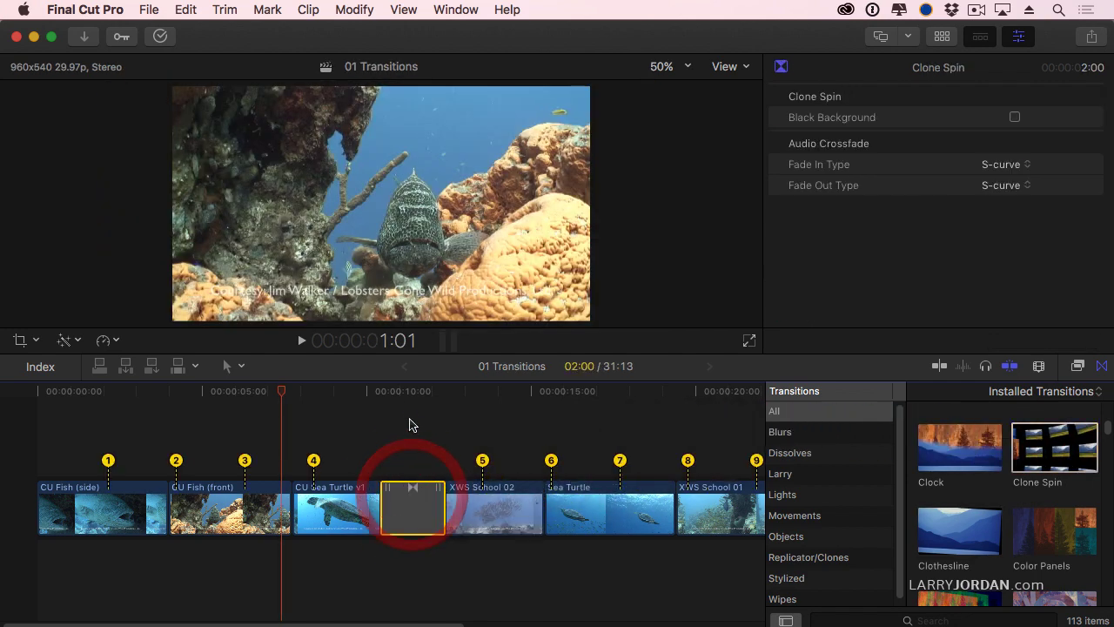
pyautogui.click(400, 392)
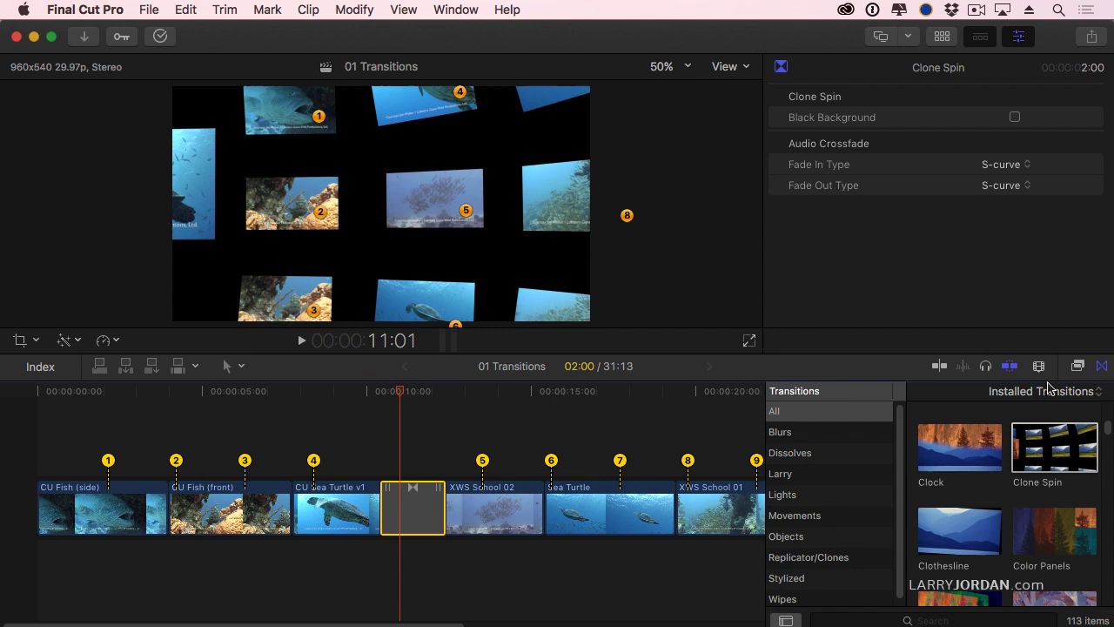
# Hide the Transitions browser and play Clone Spin forward, backward, then forward again
pyautogui.click(1103, 367)
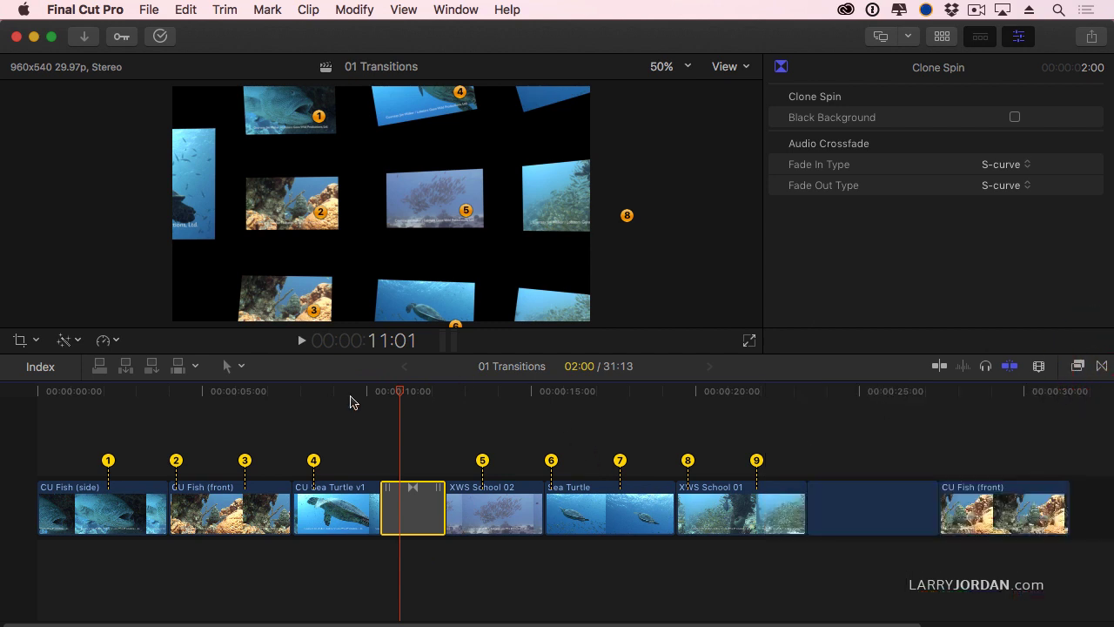
pyautogui.click(381, 393)
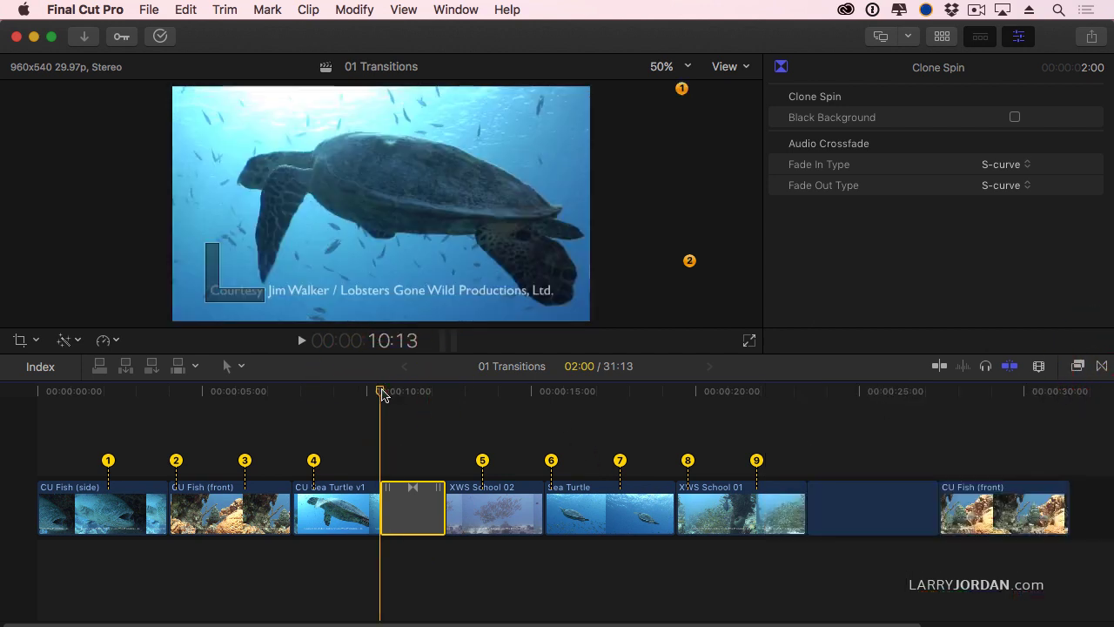
pyautogui.press('space')
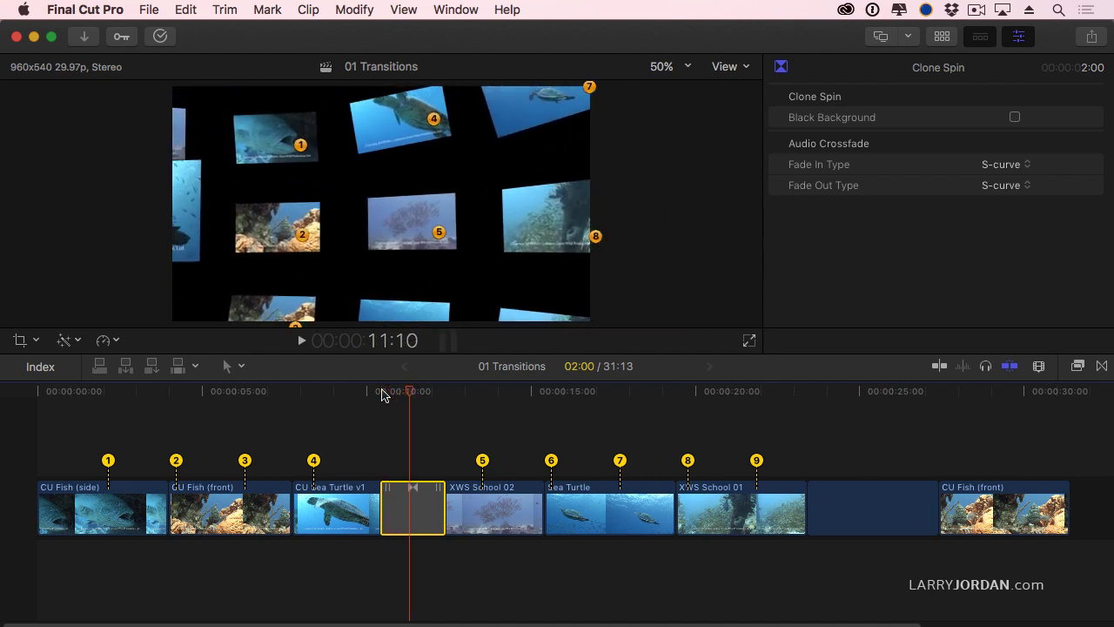
pyautogui.press('j')
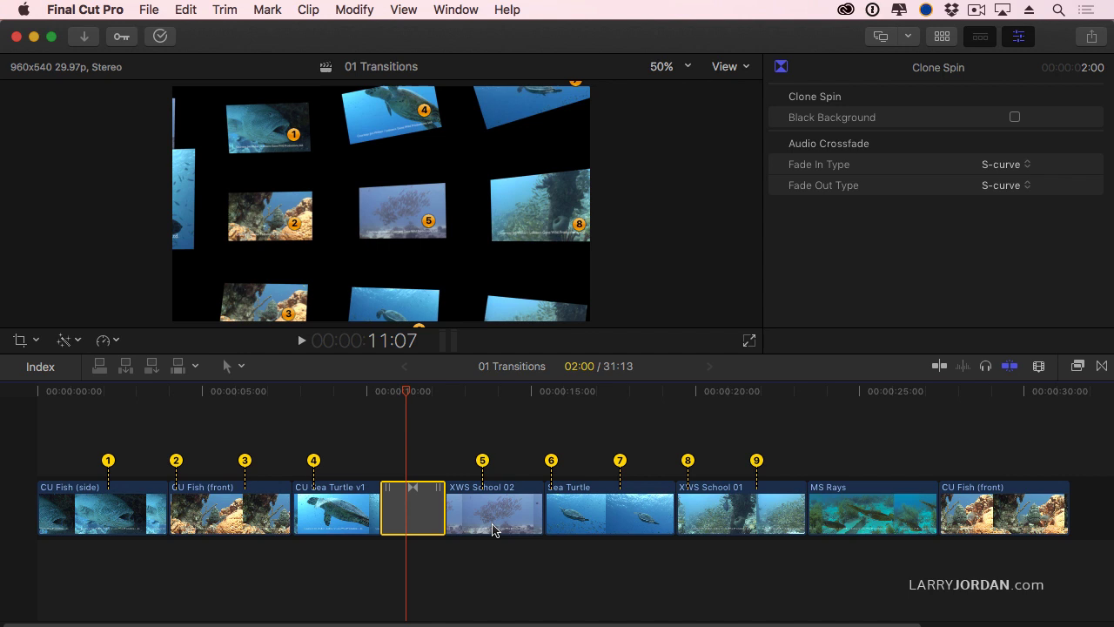
pyautogui.press('l')
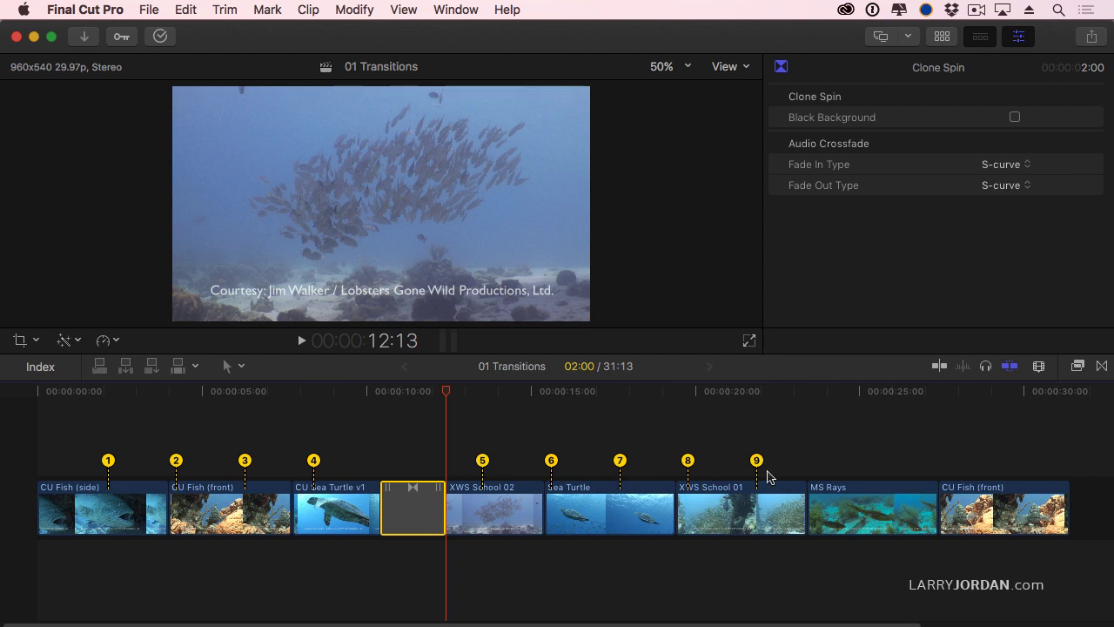
# Scrub through the Clone Spin transition and park the playhead at 11:05
pyautogui.click(413, 392)
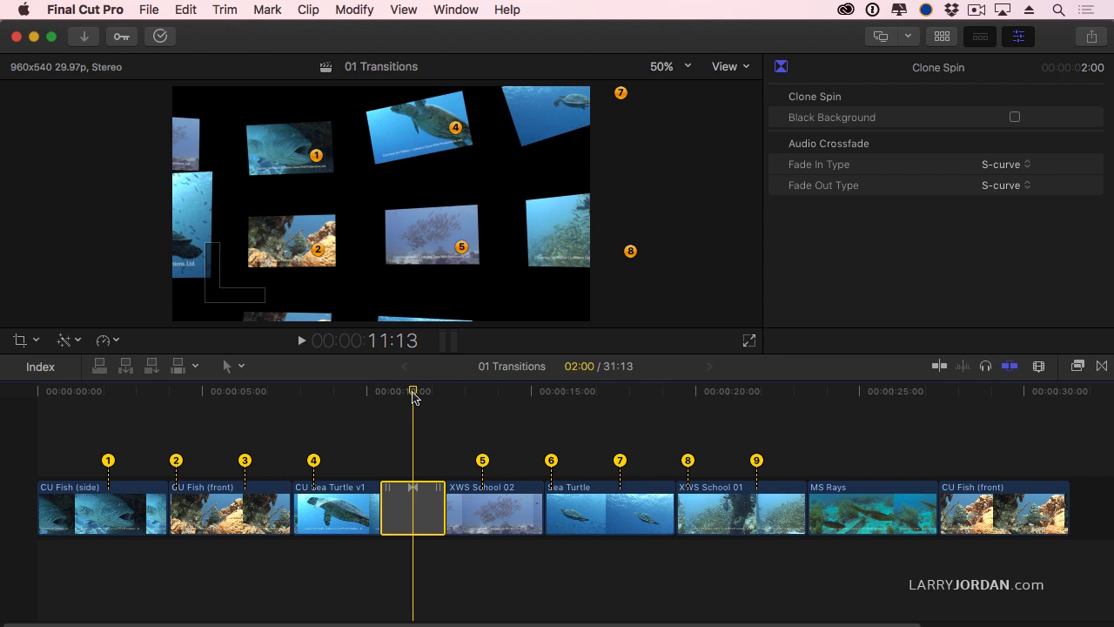
pyautogui.moveTo(409, 392)
pyautogui.mouseDown()
pyautogui.moveTo(397, 392)
pyautogui.moveTo(427, 398)
pyautogui.mouseUp()
pyautogui.click(426, 395)
pyautogui.press('Left')
pyautogui.press('Left')
pyautogui.press('Left')
pyautogui.press('Left')
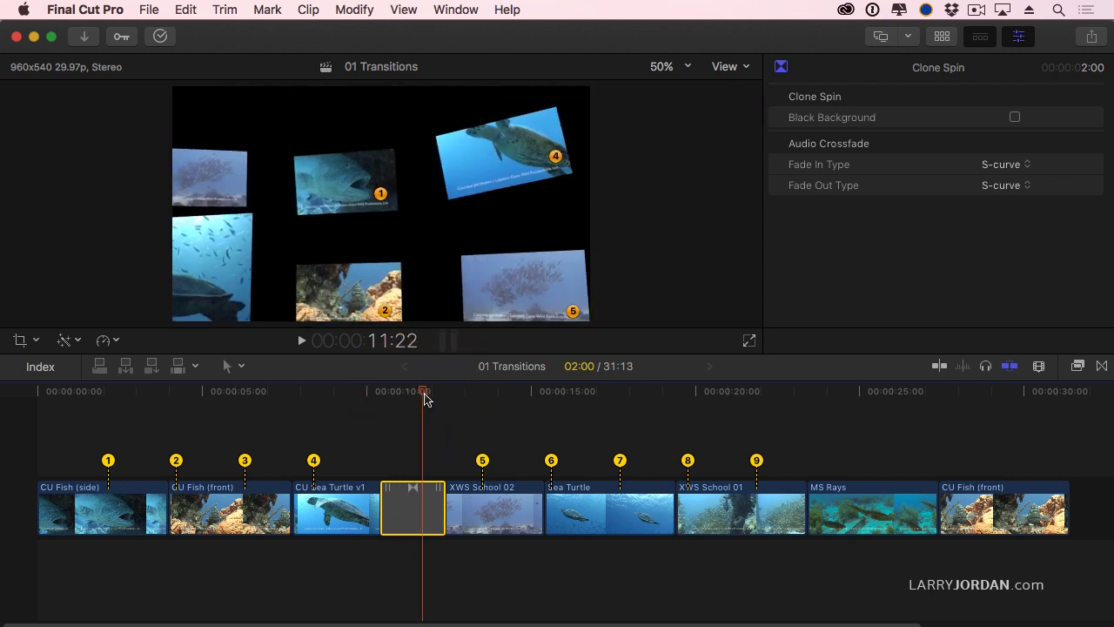
pyautogui.press('Left')
pyautogui.press('Left')
pyautogui.press('Left')
pyautogui.press('Left')
pyautogui.press('Left')
pyautogui.press('Left')
pyautogui.press('Left')
pyautogui.press('Left')
pyautogui.press('Left')
pyautogui.press('Left')
pyautogui.press('Left')
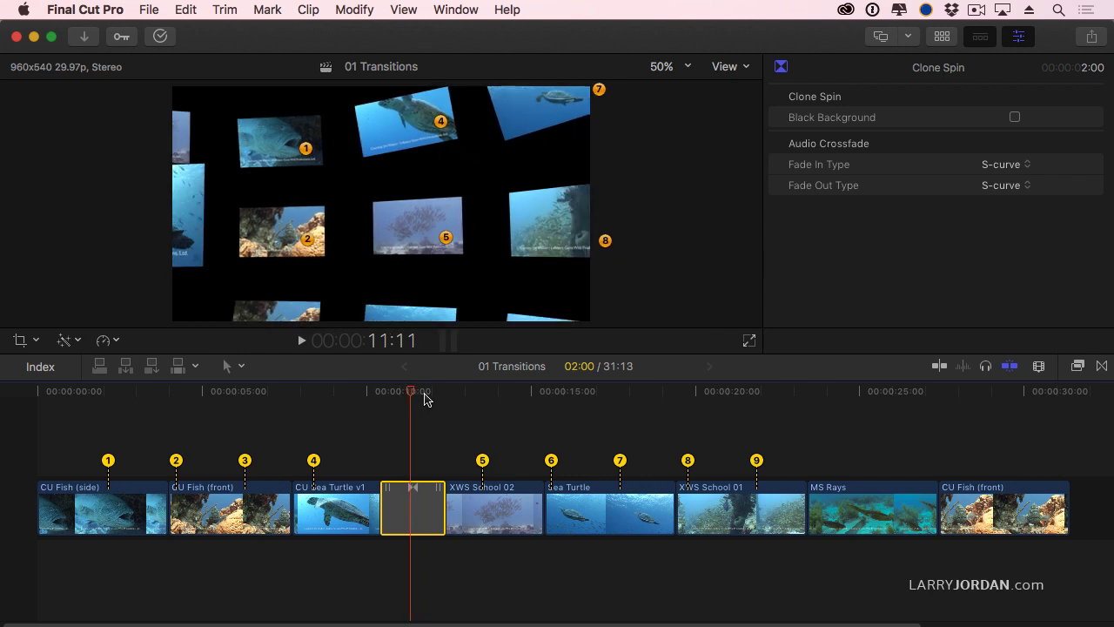
pyautogui.press('Left')
pyautogui.press('Left')
pyautogui.press('Left')
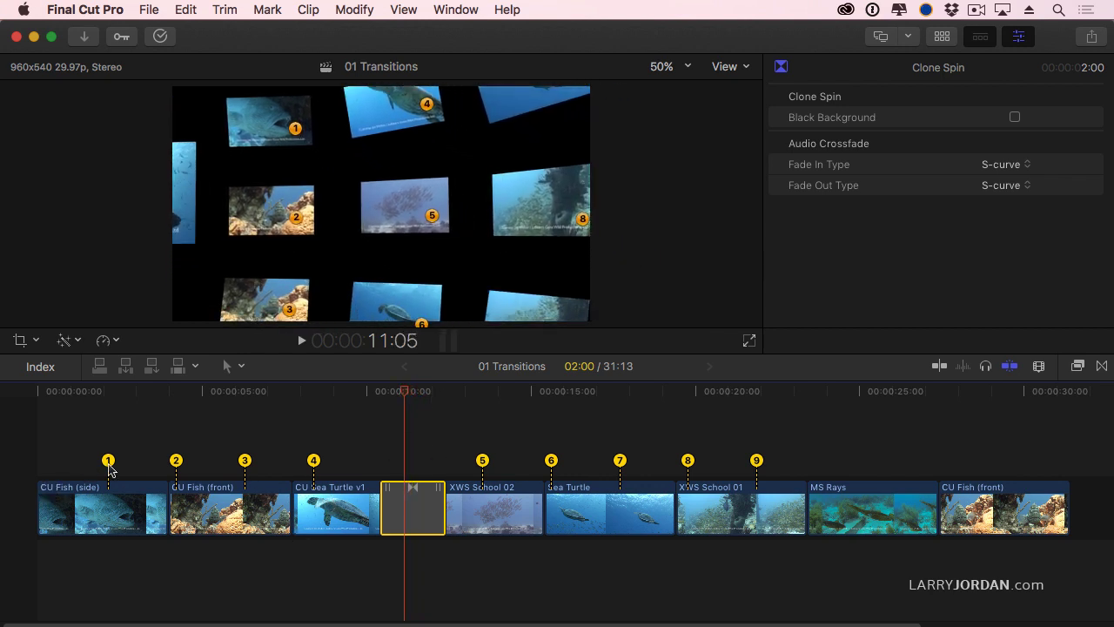
# Shift markers 1, 2 and 4 within CU Fish and CU Sea Turtle v1, and markers 5–9 onto XWS School 02 through MS Rays
pyautogui.moveTo(108, 462)
pyautogui.mouseDown()
pyautogui.moveTo(89, 462)
pyautogui.moveTo(107, 475)
pyautogui.moveTo(93, 474)
pyautogui.mouseUp()
pyautogui.moveTo(175, 462); pyautogui.dragTo(192, 462)
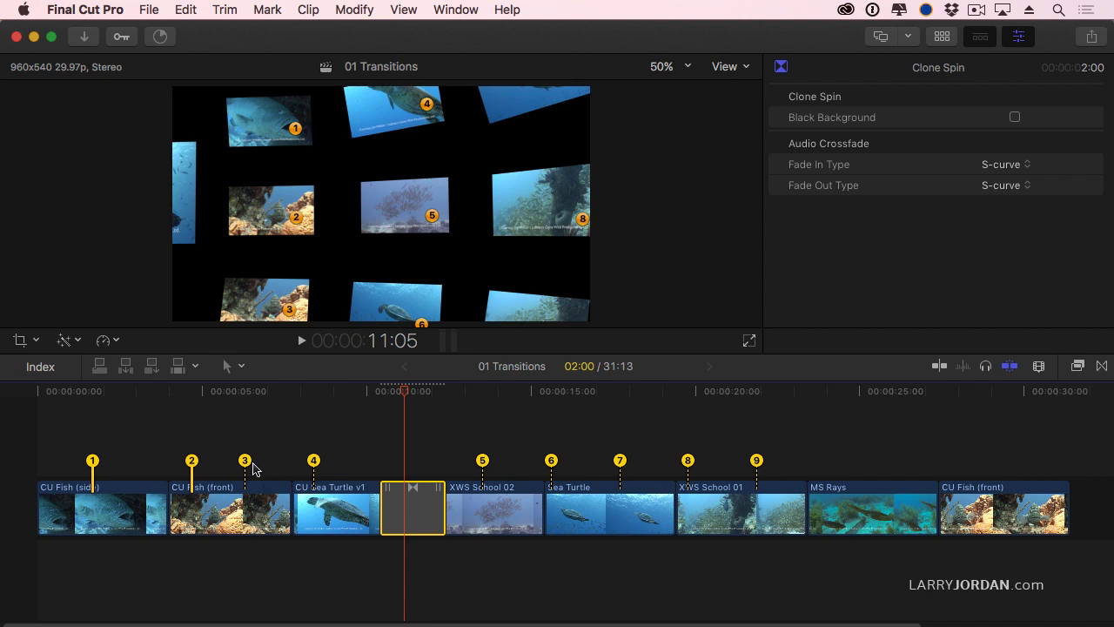
pyautogui.moveTo(315, 464); pyautogui.dragTo(340, 464)
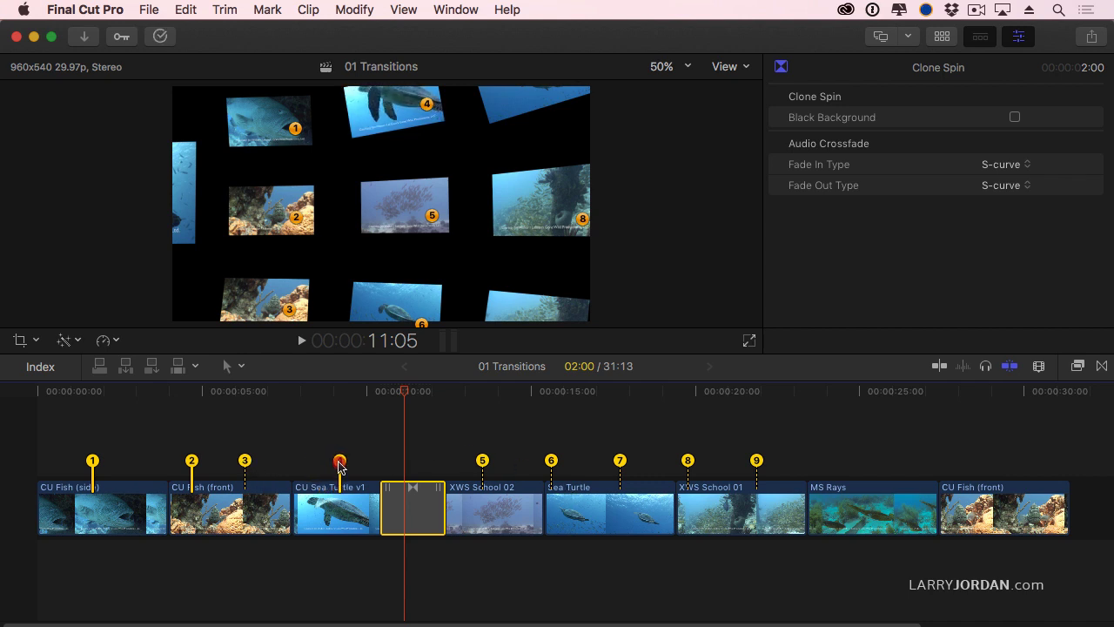
pyautogui.moveTo(482, 461); pyautogui.dragTo(501, 468)
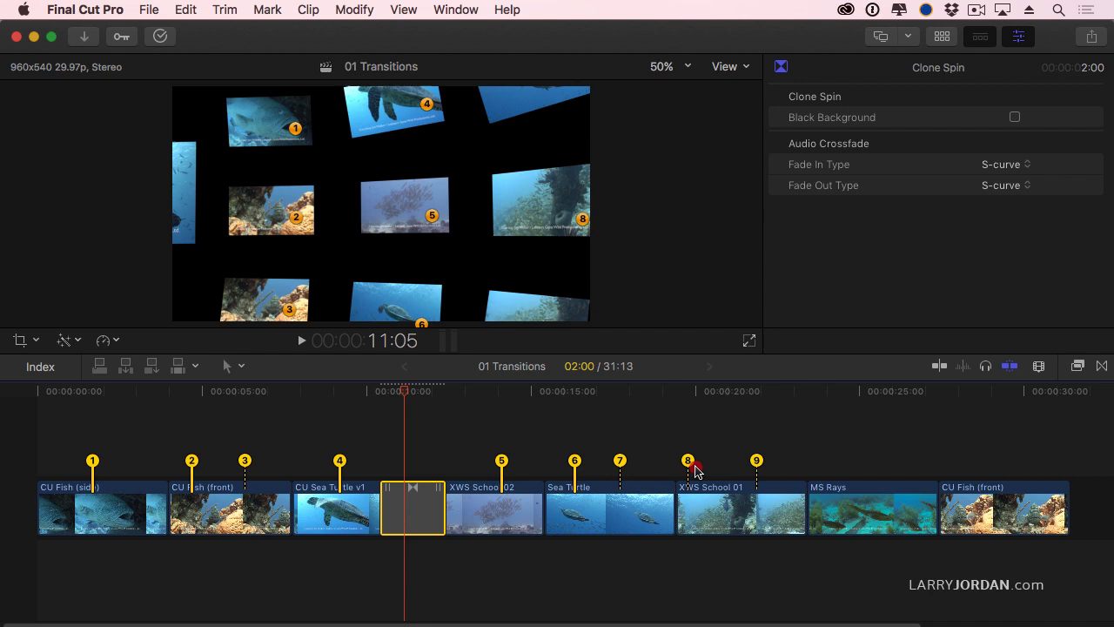
pyautogui.moveTo(696, 472)
pyautogui.mouseDown()
pyautogui.moveTo(989, 467)
pyautogui.moveTo(975, 470)
pyautogui.mouseUp()
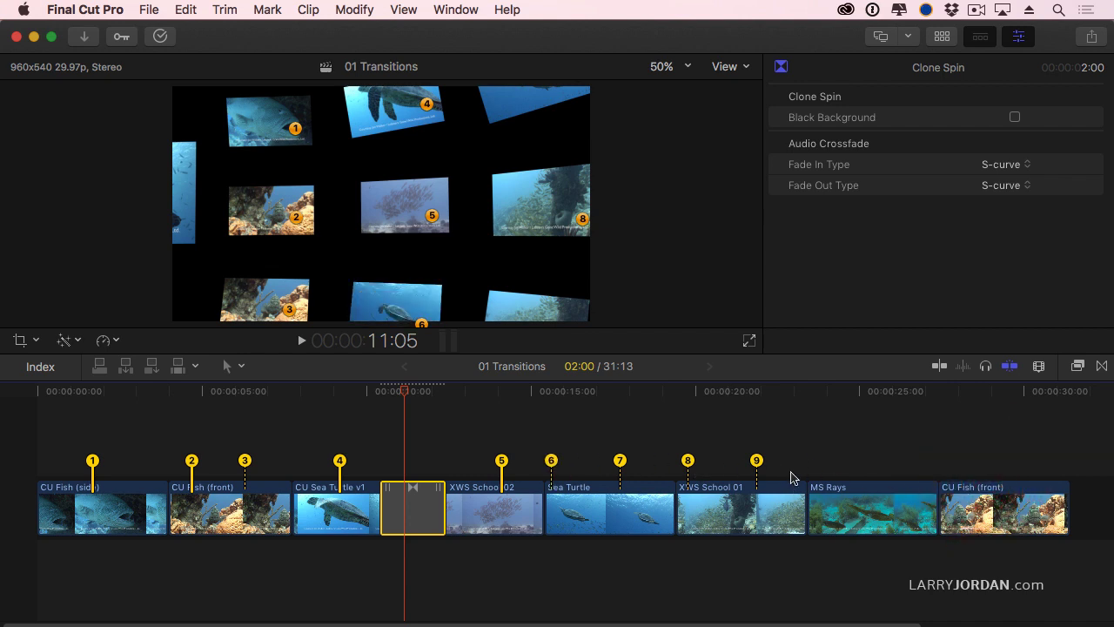
pyautogui.moveTo(756, 461); pyautogui.dragTo(859, 461)
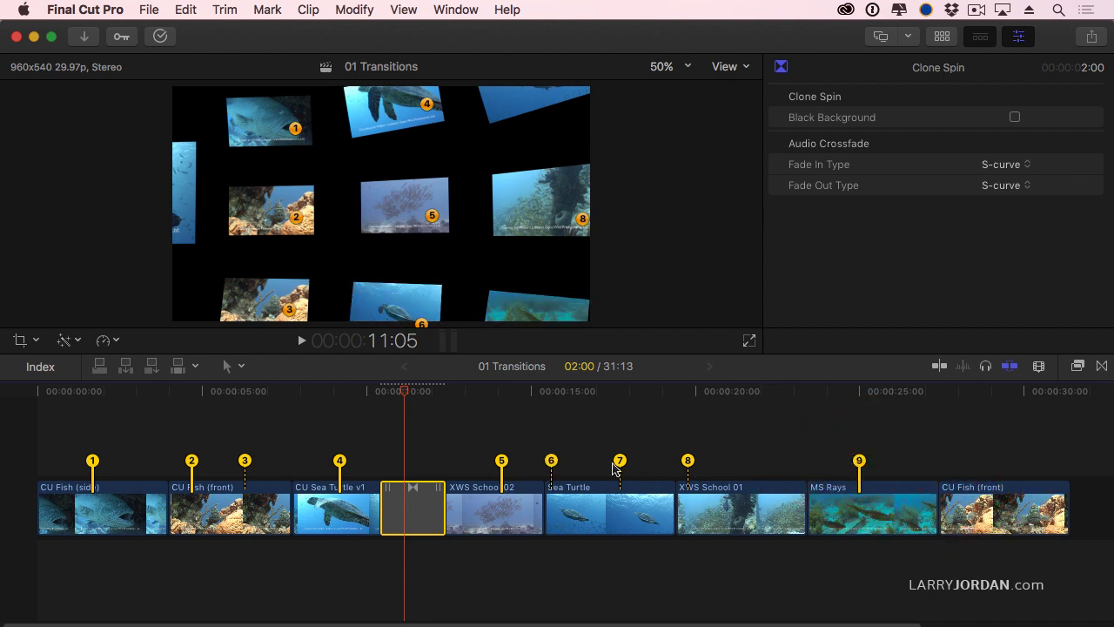
pyautogui.moveTo(688, 462)
pyautogui.mouseDown()
pyautogui.moveTo(726, 462)
pyautogui.moveTo(706, 461)
pyautogui.mouseUp()
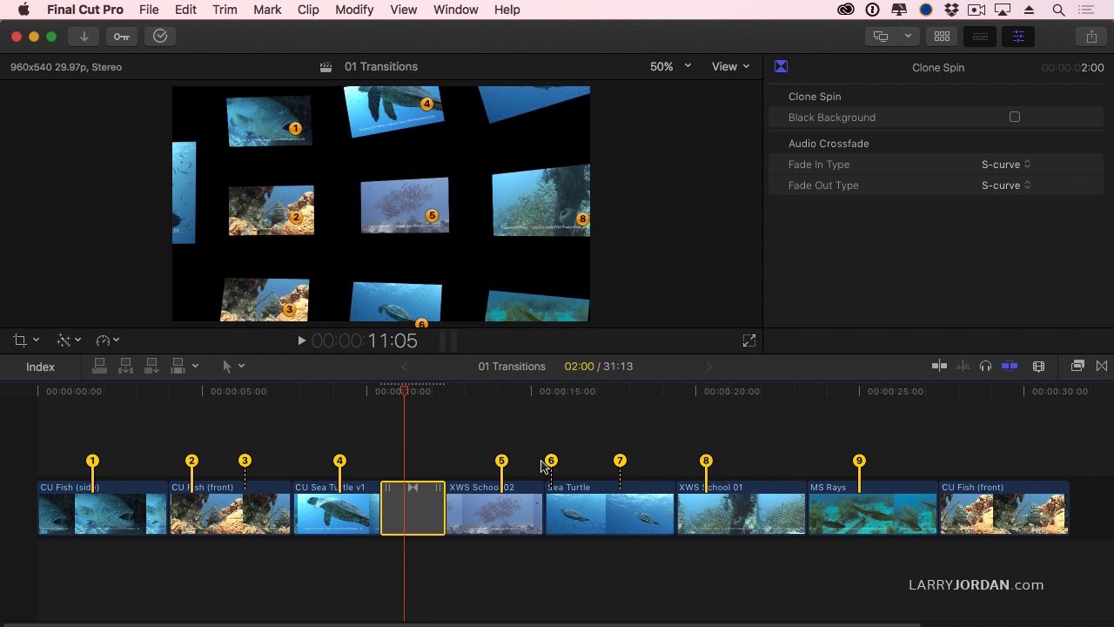
pyautogui.moveTo(543, 462); pyautogui.dragTo(793, 462)
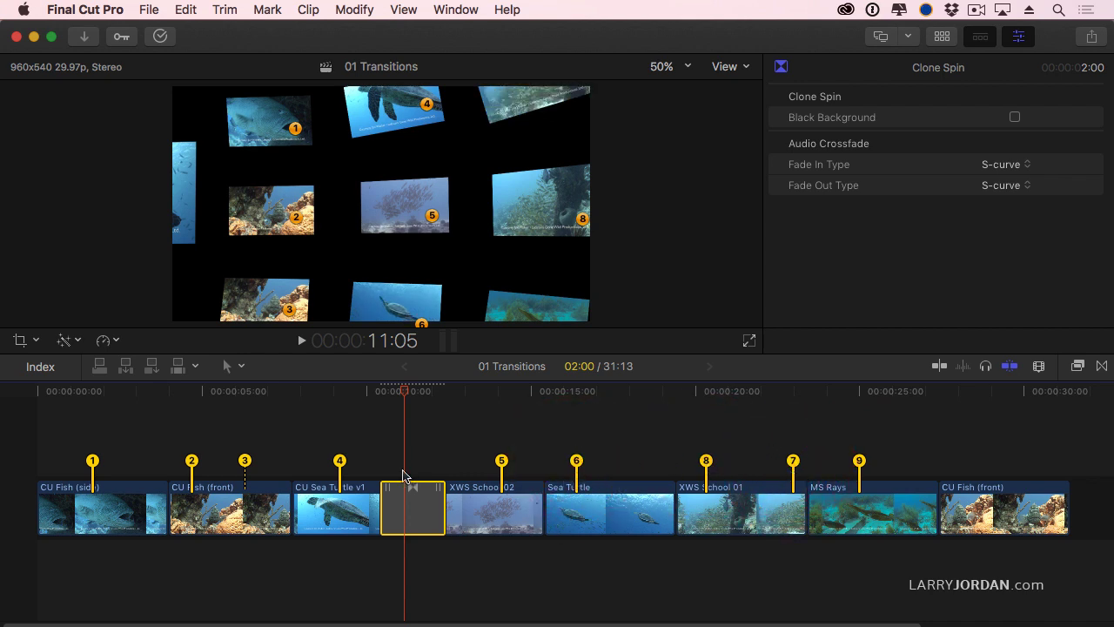
pyautogui.click(381, 391)
pyautogui.click(382, 391)
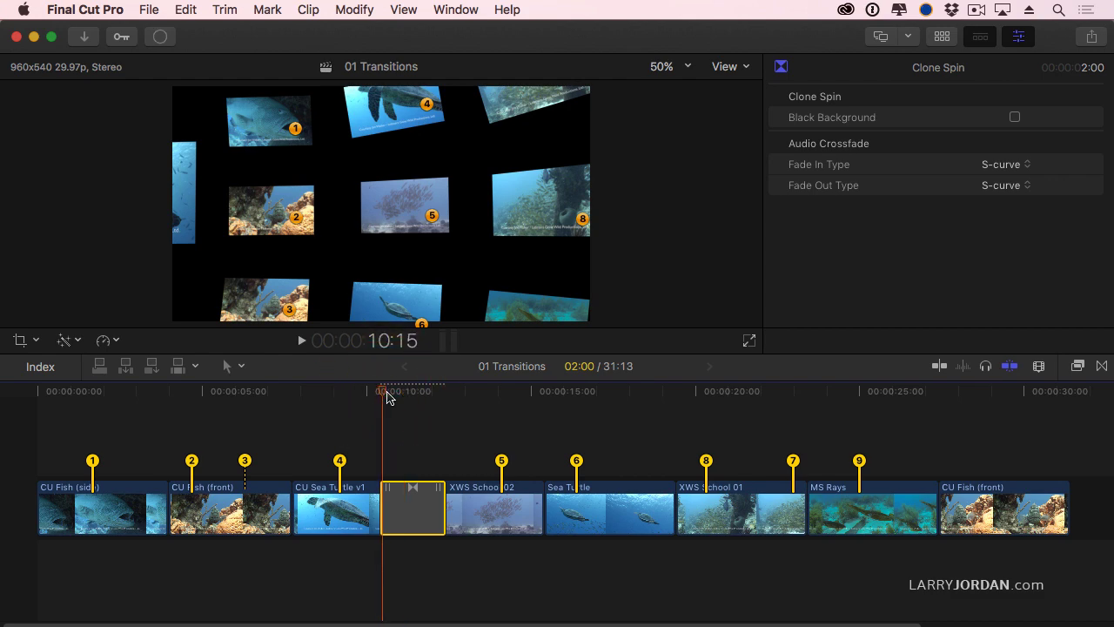
pyautogui.press('Right')
pyautogui.press('Right')
pyautogui.press('Right')
pyautogui.press('Right')
pyautogui.press('Right')
pyautogui.press('Right')
pyautogui.press('Right')
pyautogui.press('Right')
pyautogui.press('Right')
pyautogui.press('Right')
pyautogui.press('Right')
pyautogui.press('Right')
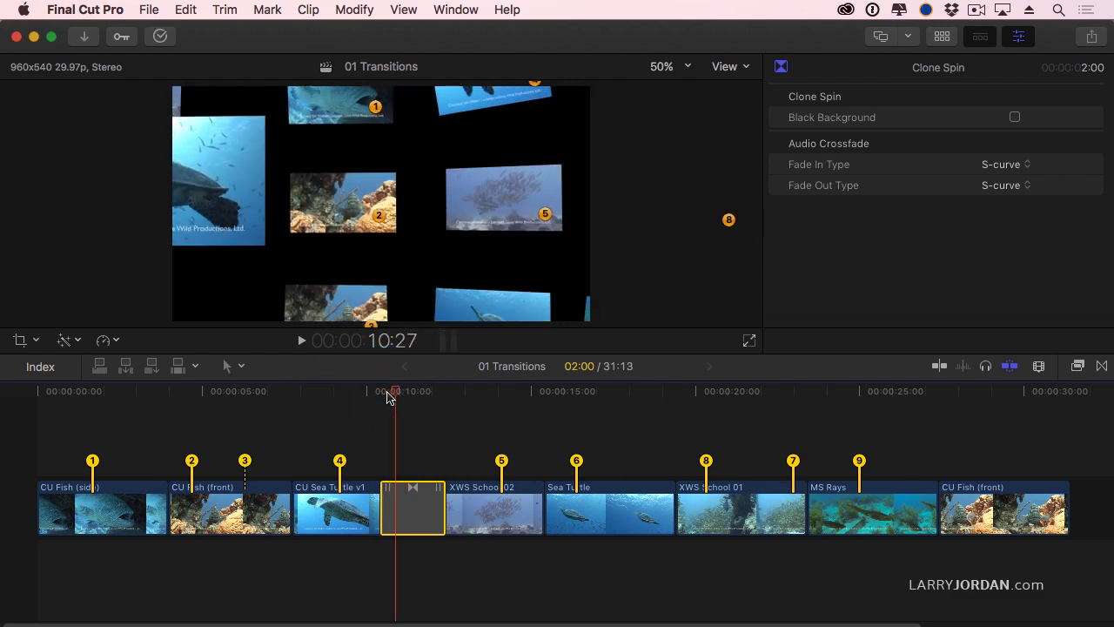
pyautogui.press('Right')
pyautogui.press('Right')
pyautogui.press('Right')
pyautogui.press('Right')
pyautogui.press('Right')
pyautogui.press('Left')
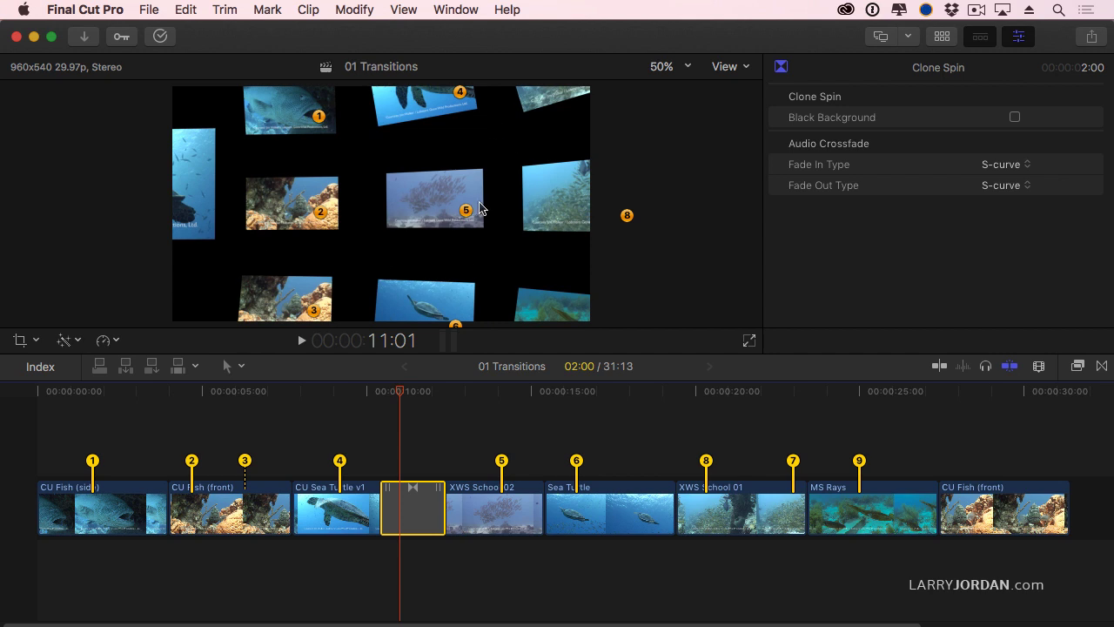
pyautogui.click(383, 392)
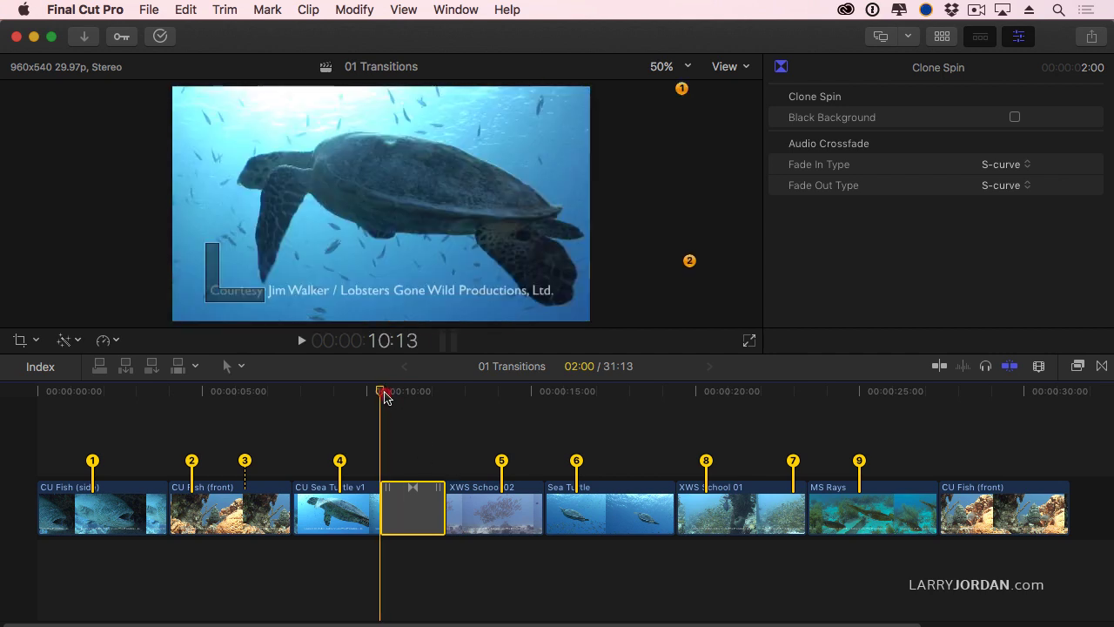
pyautogui.moveTo(386, 397); pyautogui.dragTo(351, 396)
pyautogui.press('space')
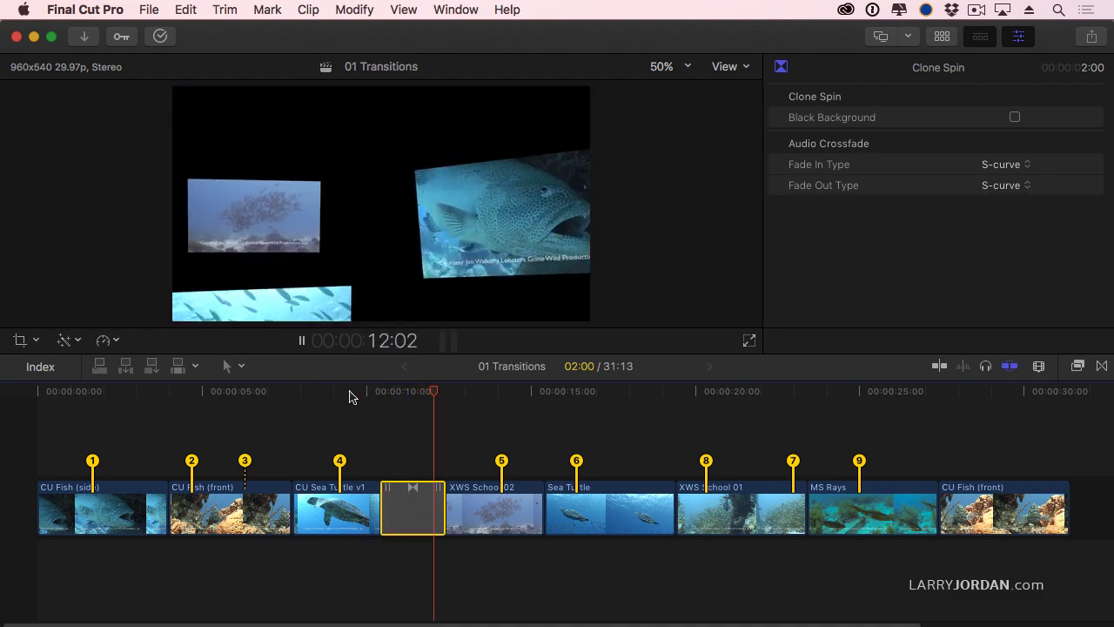
pyautogui.press('space')
pyautogui.click(388, 393)
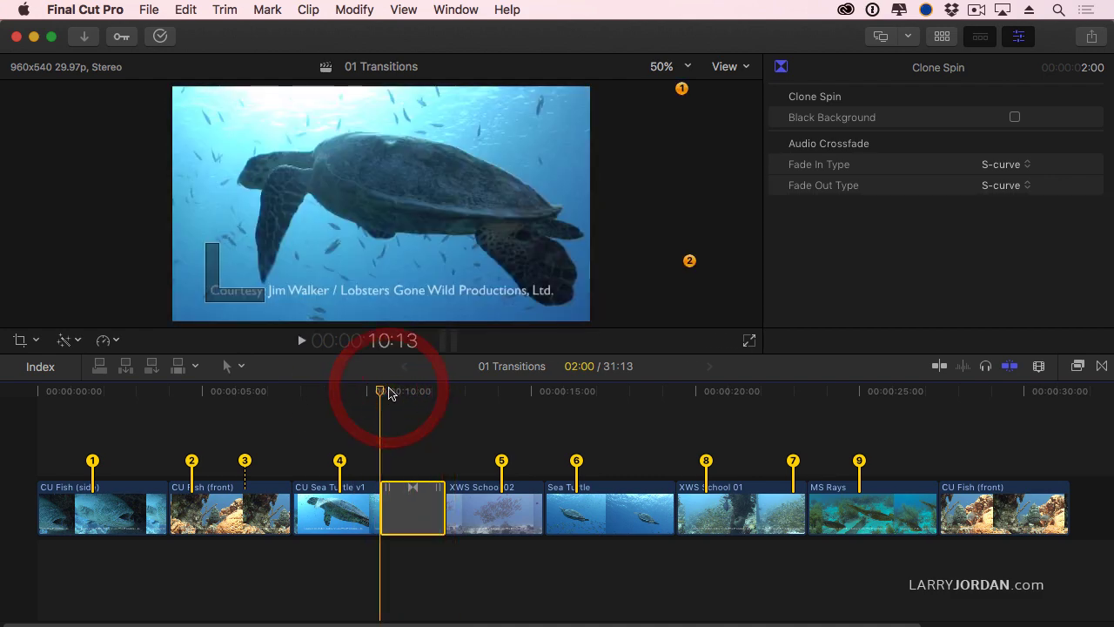
pyautogui.press('space')
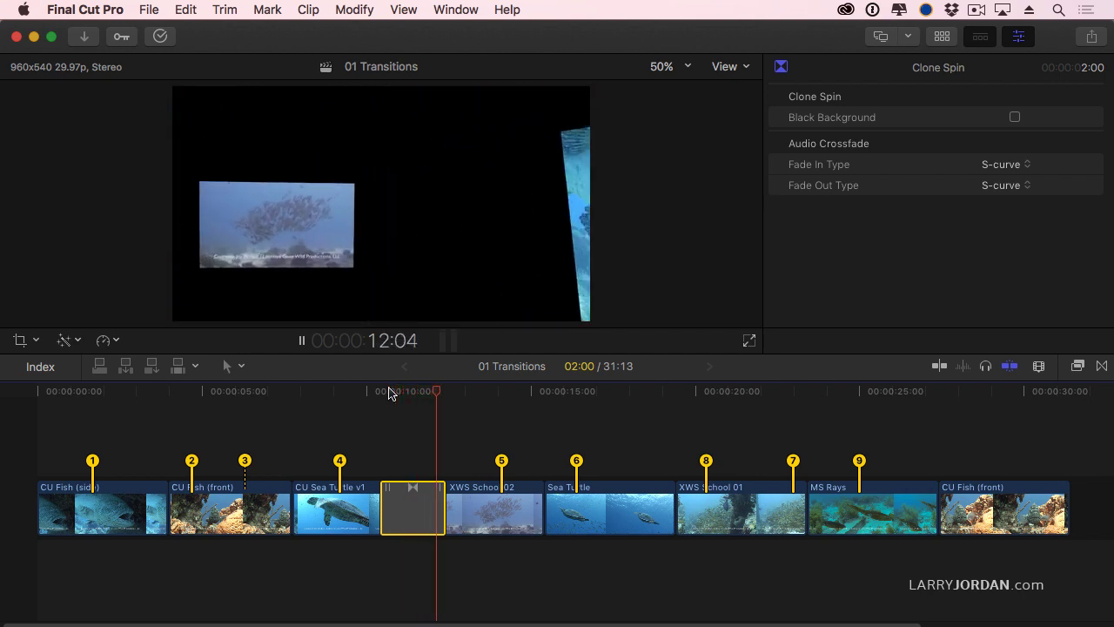
pyautogui.press('space')
pyautogui.click(412, 392)
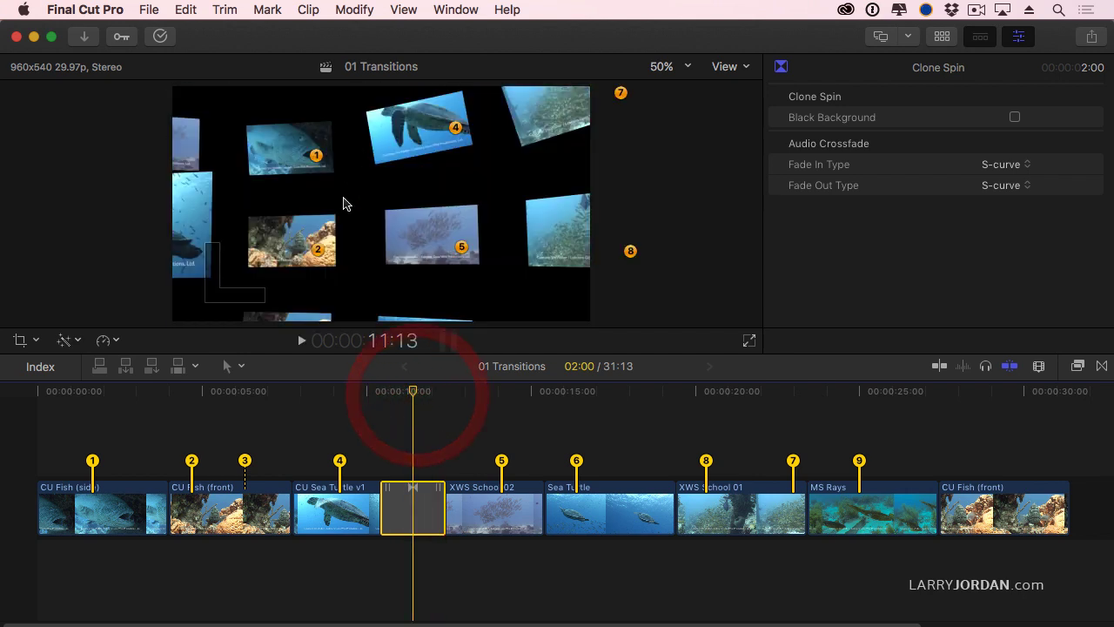